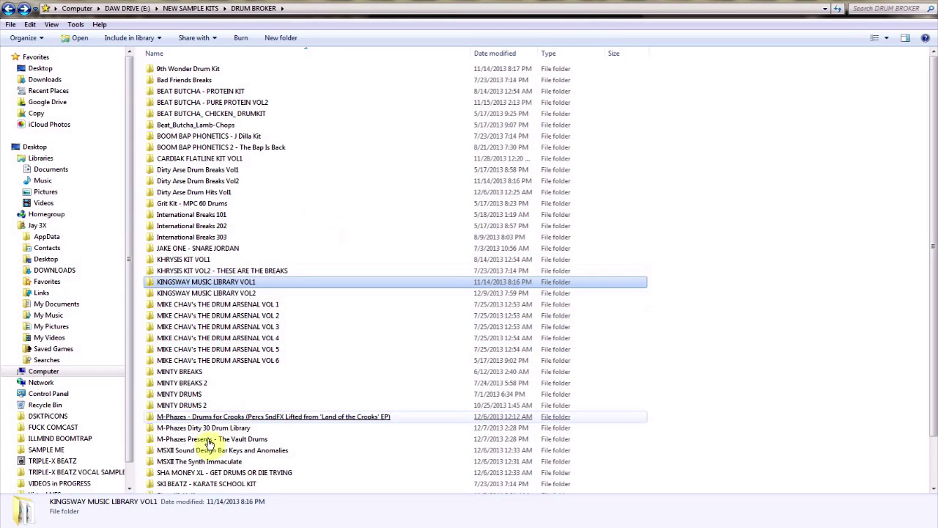
# Step: Back out of the Karate School kit into BLAP-KITS VOLUME 5 and select DRUMLOOP_LONELYGIRL
pyautogui.doubleClick(186, 484)
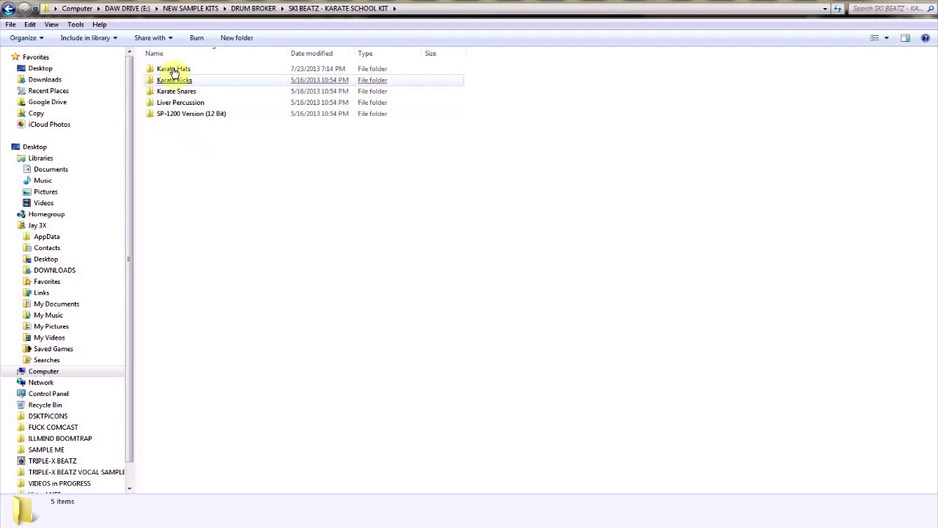
pyautogui.click(7, 9)
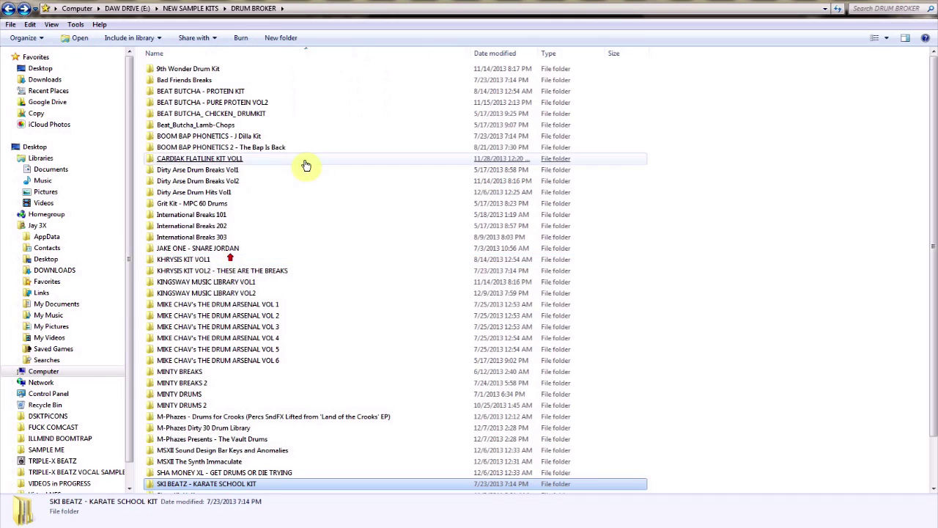
pyautogui.click(9, 9)
pyautogui.doubleClick(183, 55)
pyautogui.doubleClick(230, 173)
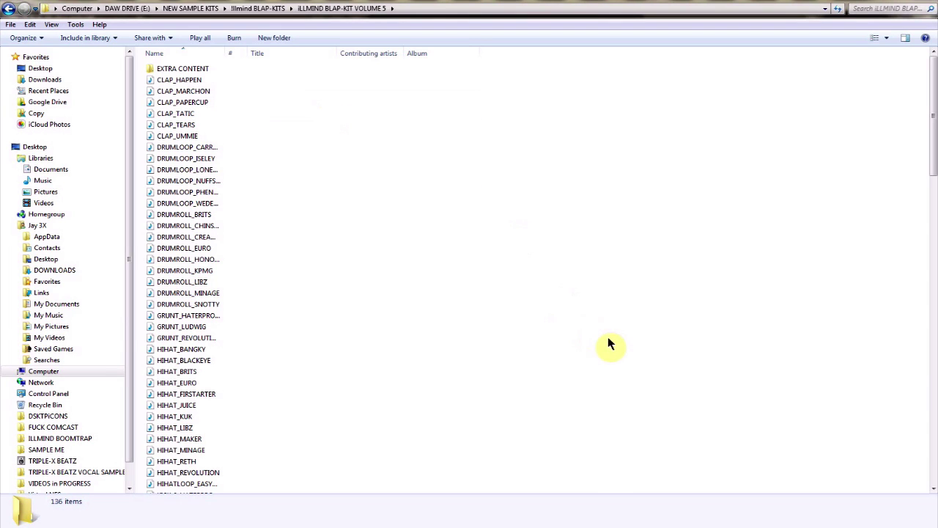
pyautogui.click(460, 170)
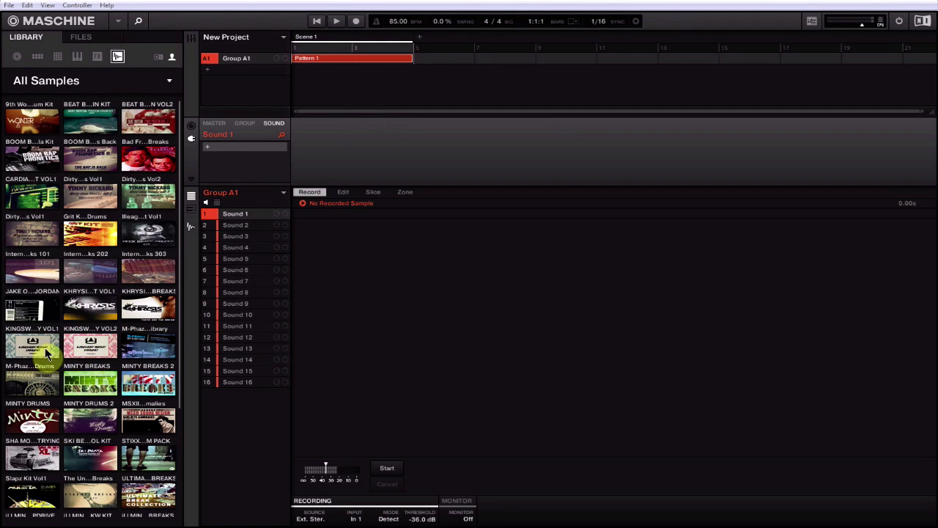
# Step: Open the iLLMIND BLAPKIT VOL6 samples and try the BLAPKITS, DRUMS, SNARES and SHAKERS filters, then clear DRUMS
pyautogui.scroll(-5, 187, 366)
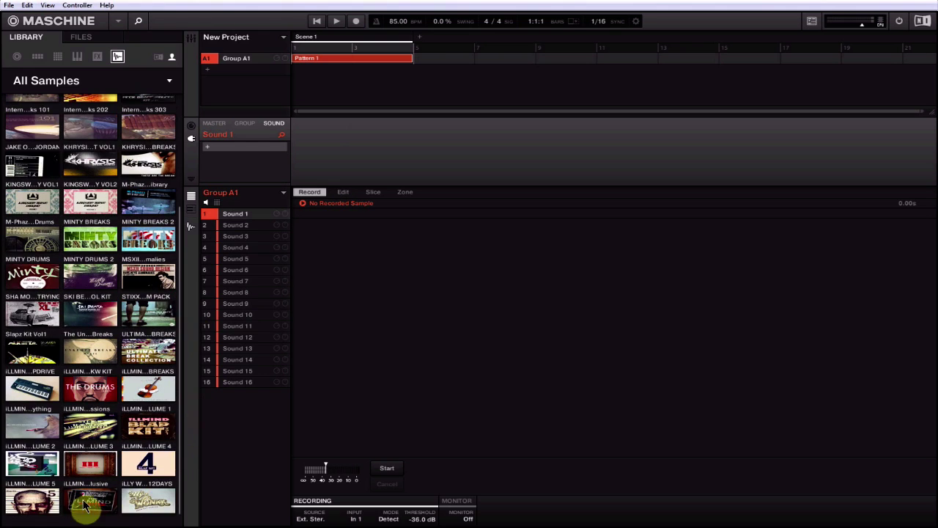
pyautogui.click(53, 500)
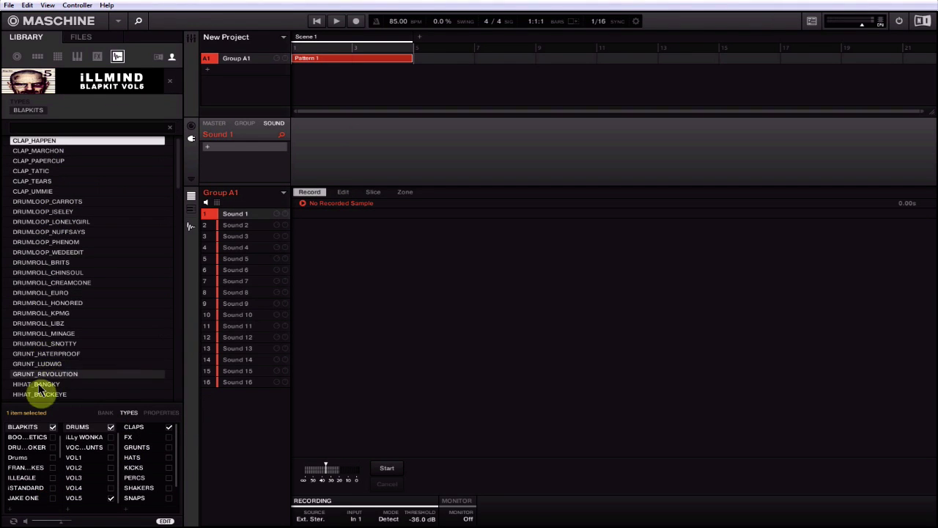
pyautogui.click(29, 111)
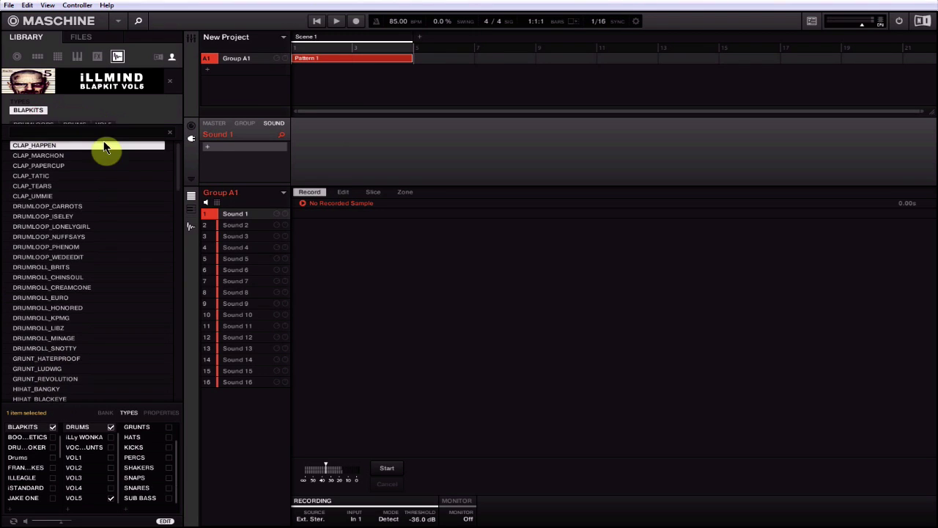
pyautogui.click(78, 127)
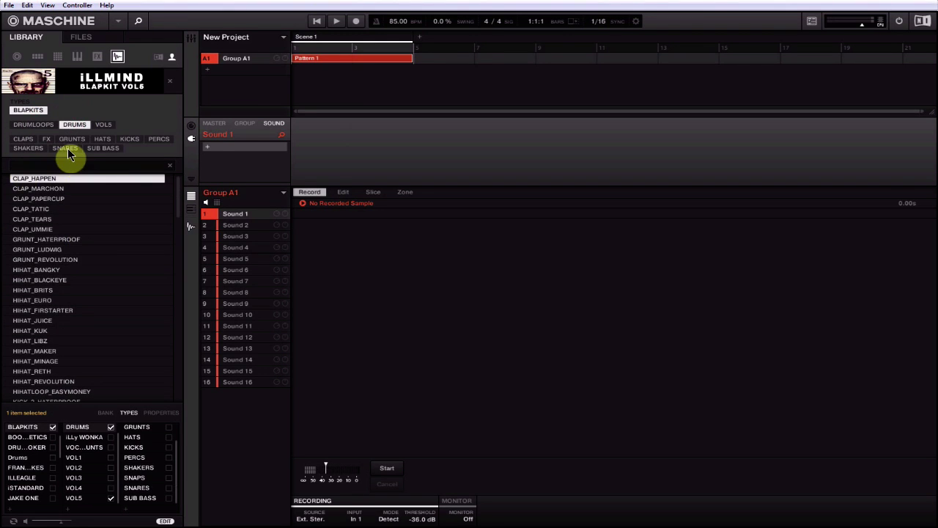
pyautogui.click(66, 151)
pyautogui.click(31, 150)
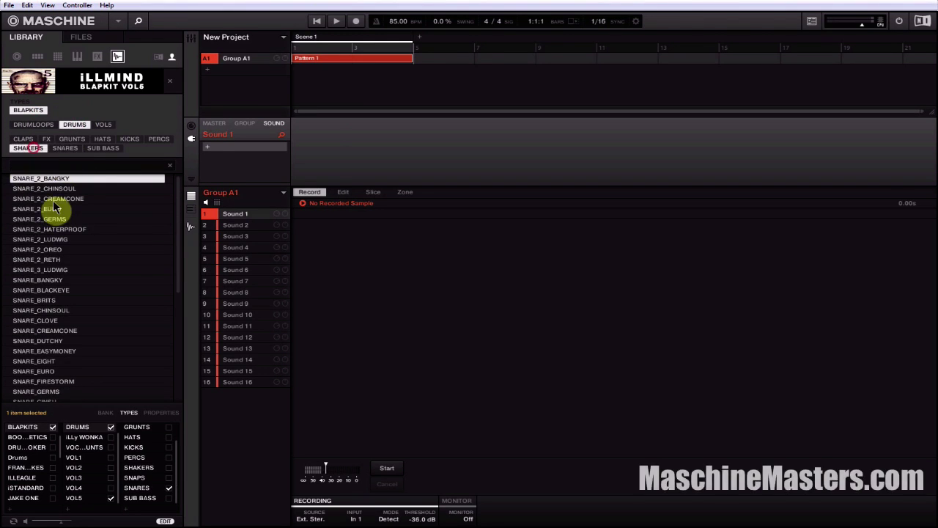
pyautogui.click(74, 124)
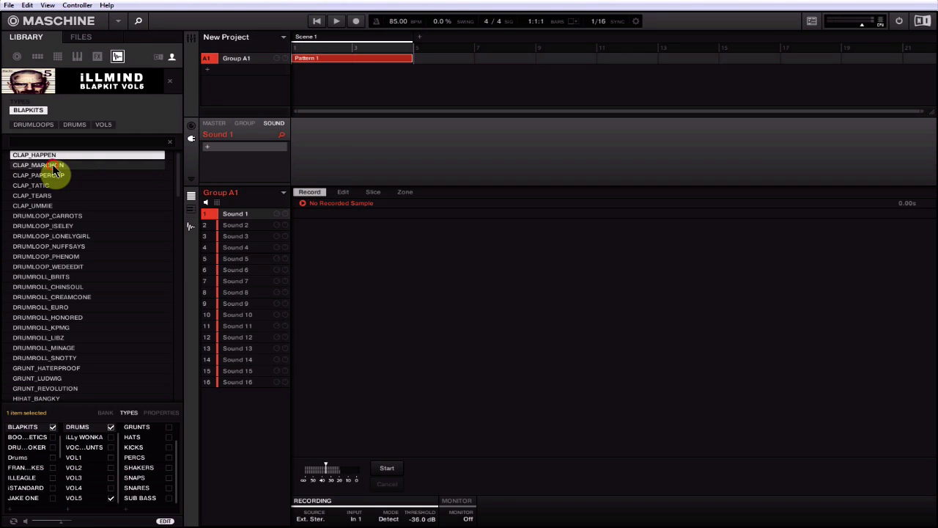
pyautogui.moveTo(55, 170); pyautogui.dragTo(88, 216)
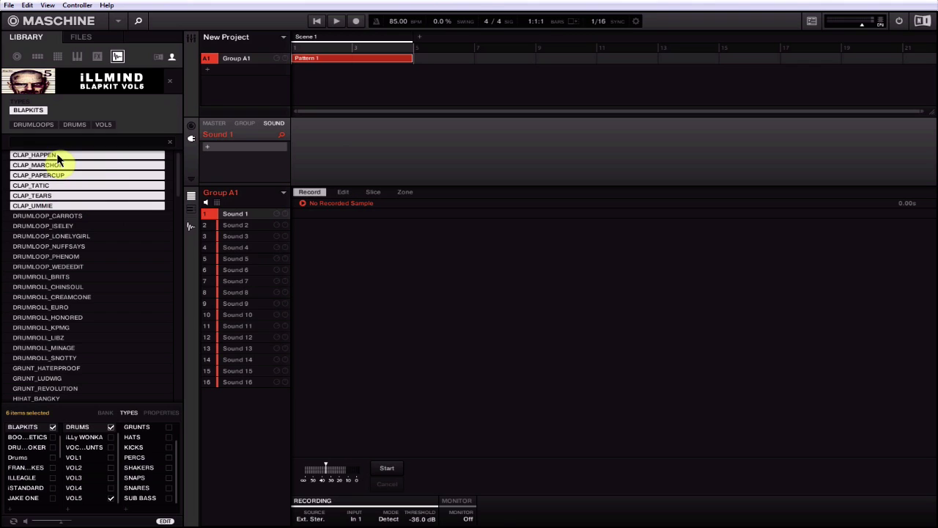
pyautogui.click(46, 216)
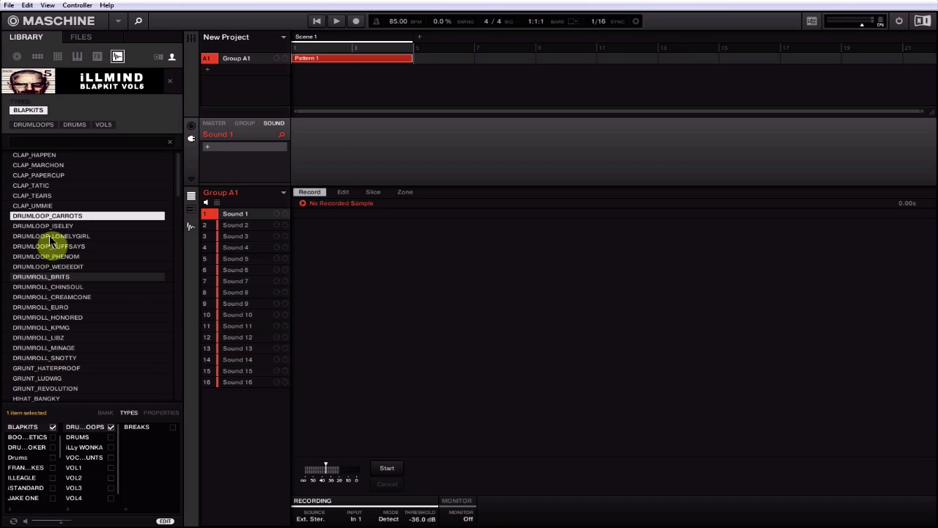
pyautogui.keyDown('shift'); pyautogui.click(49, 359); pyautogui.keyUp('shift')
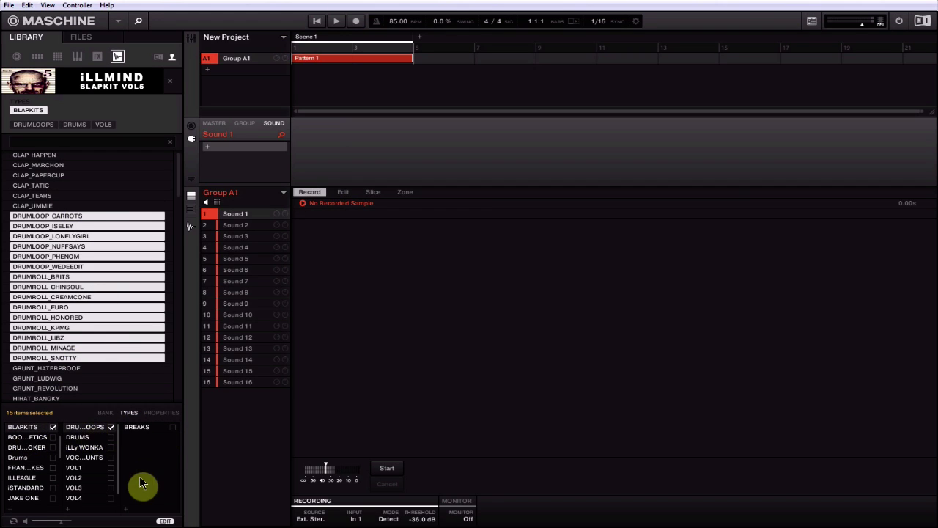
pyautogui.click(65, 217)
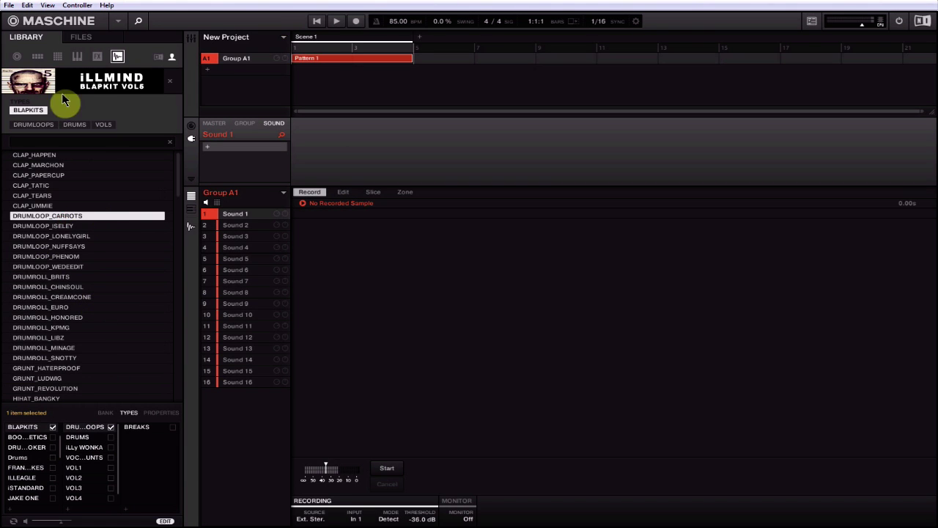
# Step: Open the CARDIAK FLATLINE KIT VOL1 samples from the kit grid and scroll through its kicks
pyautogui.click(114, 85)
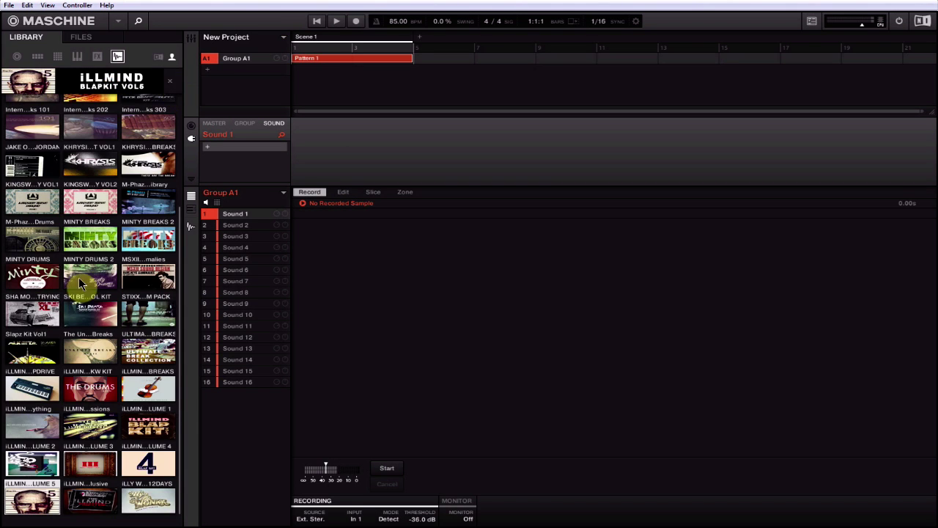
pyautogui.click(31, 196)
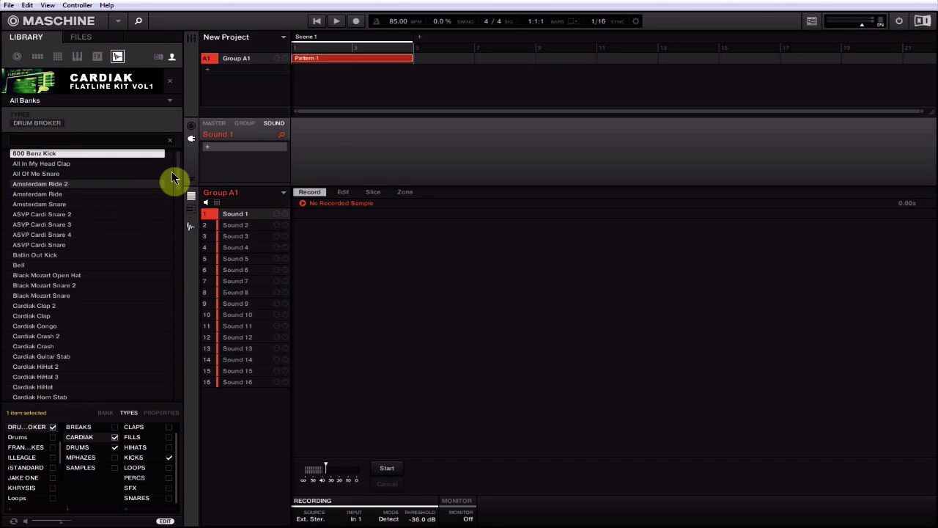
pyautogui.moveTo(179, 179); pyautogui.dragTo(179, 196)
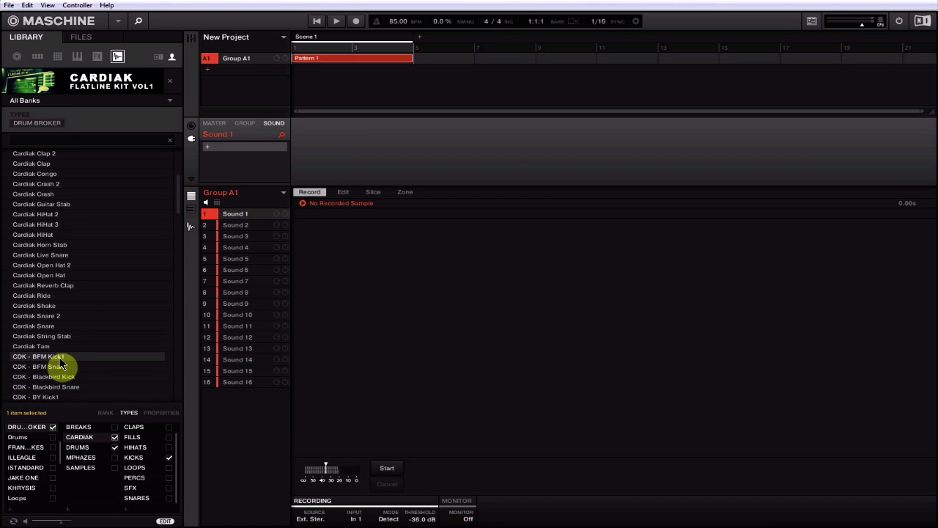
pyautogui.scroll(5, 61, 364)
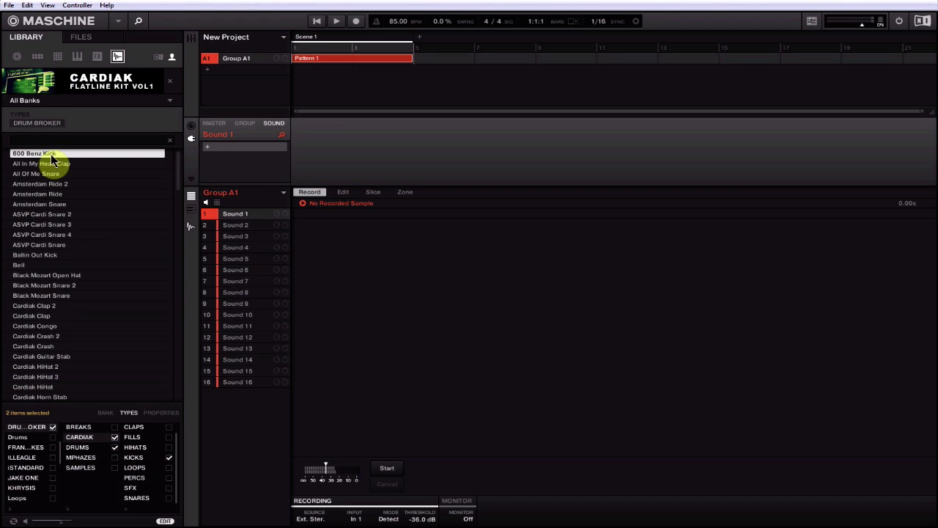
pyautogui.moveTo(180, 170); pyautogui.dragTo(186, 201)
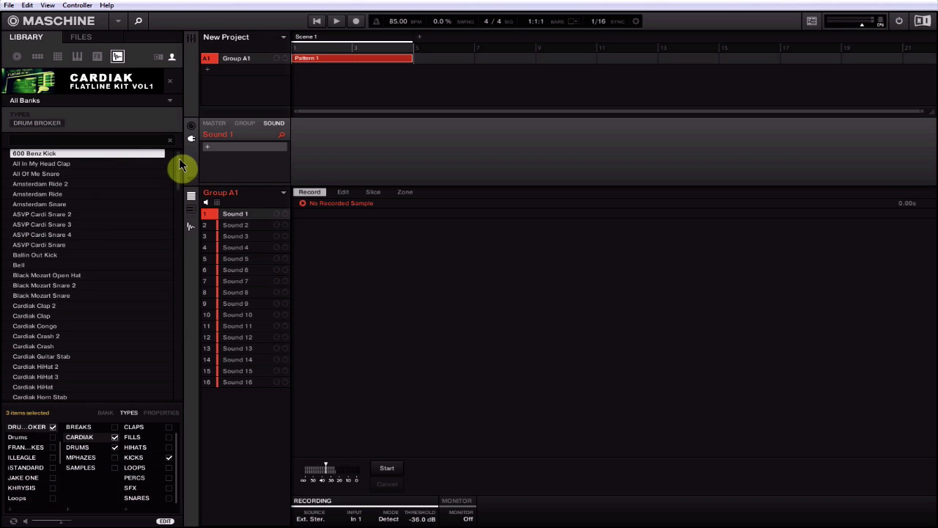
pyautogui.moveTo(179, 165); pyautogui.dragTo(183, 208)
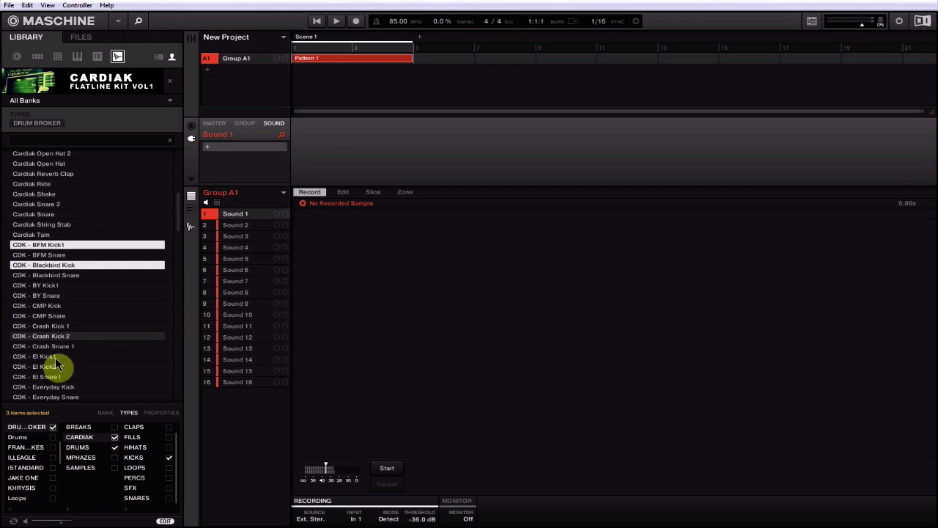
pyautogui.moveTo(181, 235); pyautogui.dragTo(184, 171)
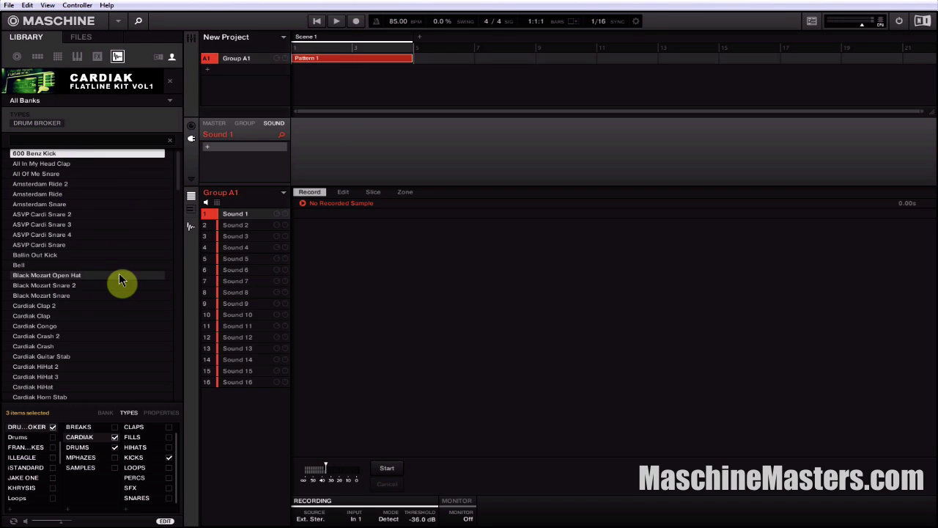
# Step: Filter the Cardiak kit to its Kicks bank and select all 38 kick samples
pyautogui.click(172, 103)
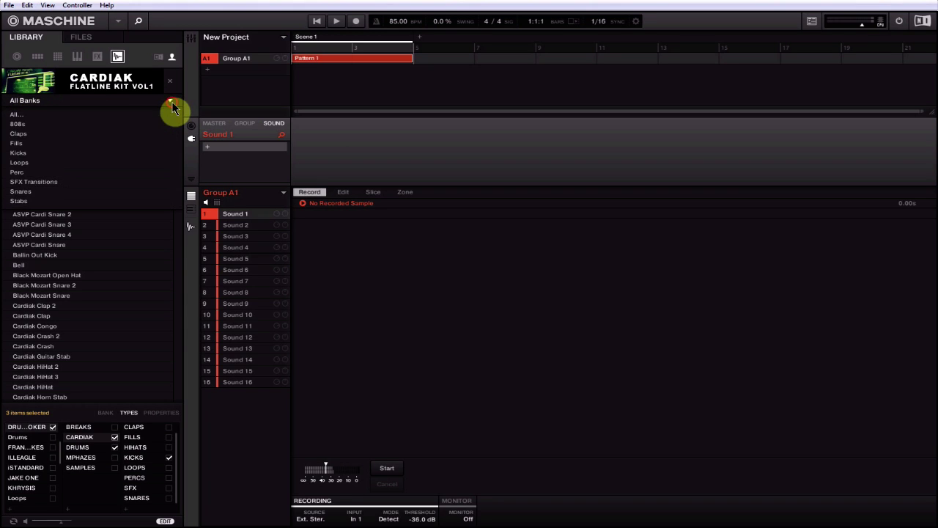
pyautogui.click(19, 153)
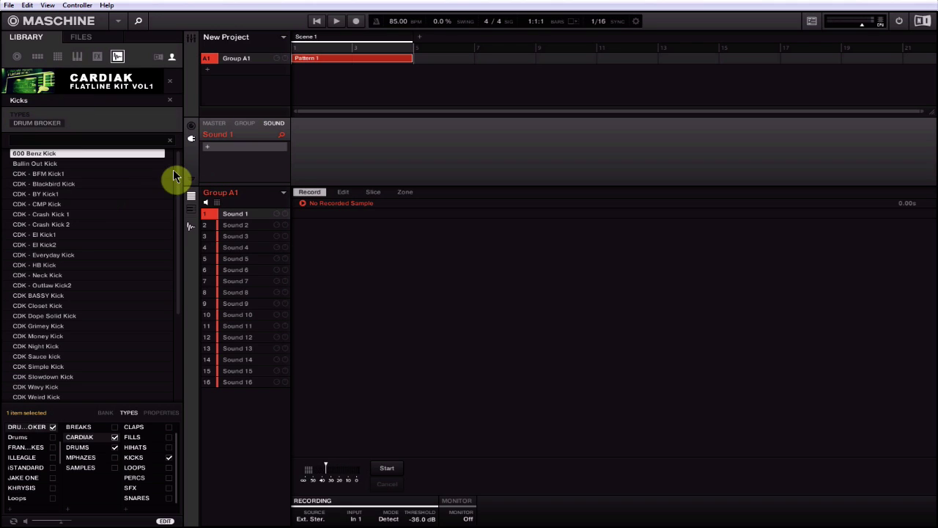
pyautogui.moveTo(176, 176)
pyautogui.mouseDown()
pyautogui.moveTo(179, 288)
pyautogui.moveTo(184, 159)
pyautogui.mouseUp()
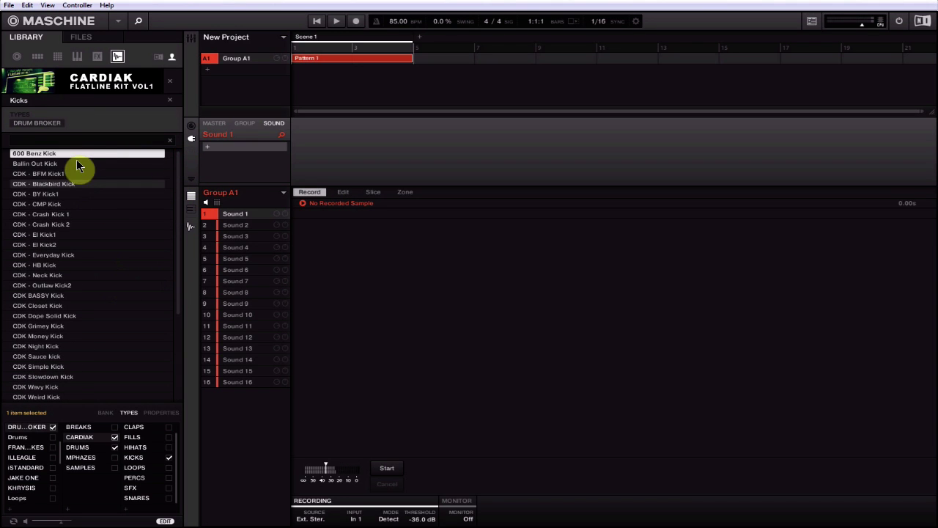
pyautogui.click(48, 154)
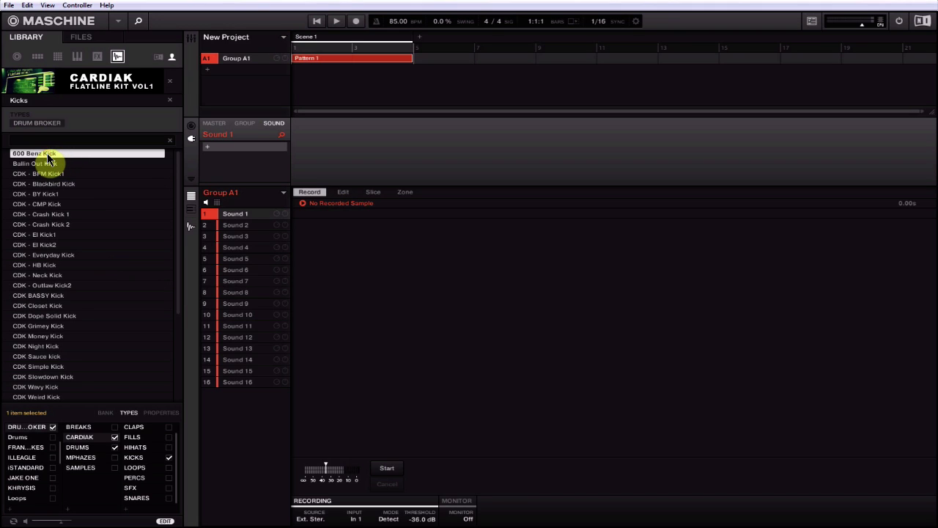
pyautogui.hotkey('ctrl', 'a')
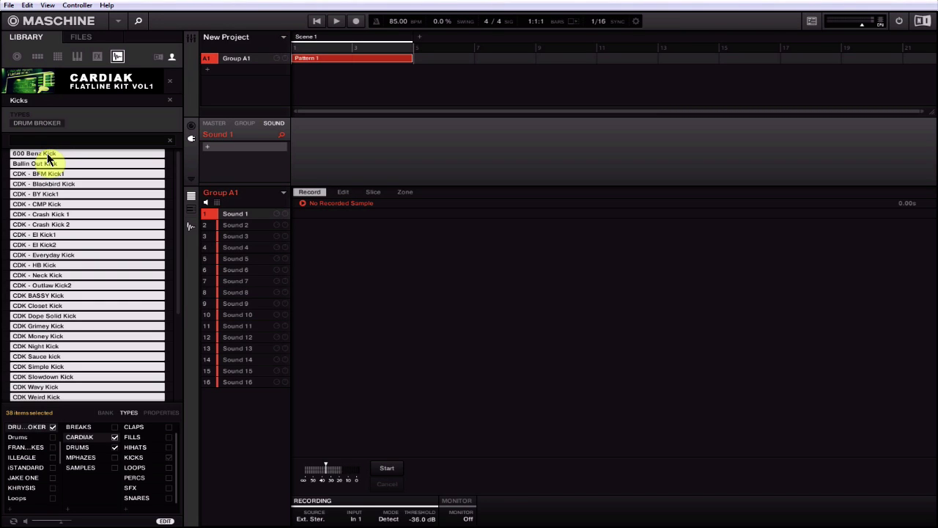
pyautogui.moveTo(182, 184); pyautogui.dragTo(187, 290)
pyautogui.moveTo(186, 229); pyautogui.dragTo(184, 155)
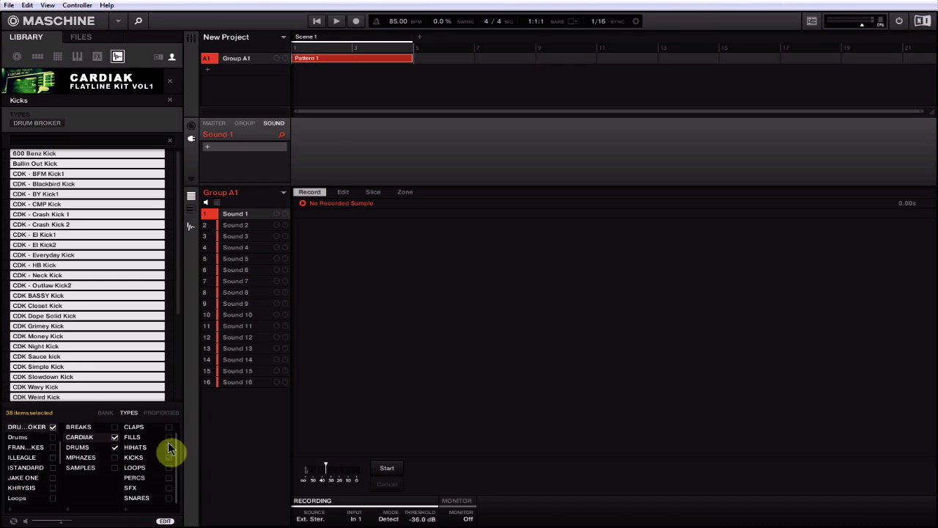
# Step: Apply the KICKS type to all 25 samples in the Ski Beatz Karate School Kit's Karate Kicks bank
pyautogui.click(173, 83)
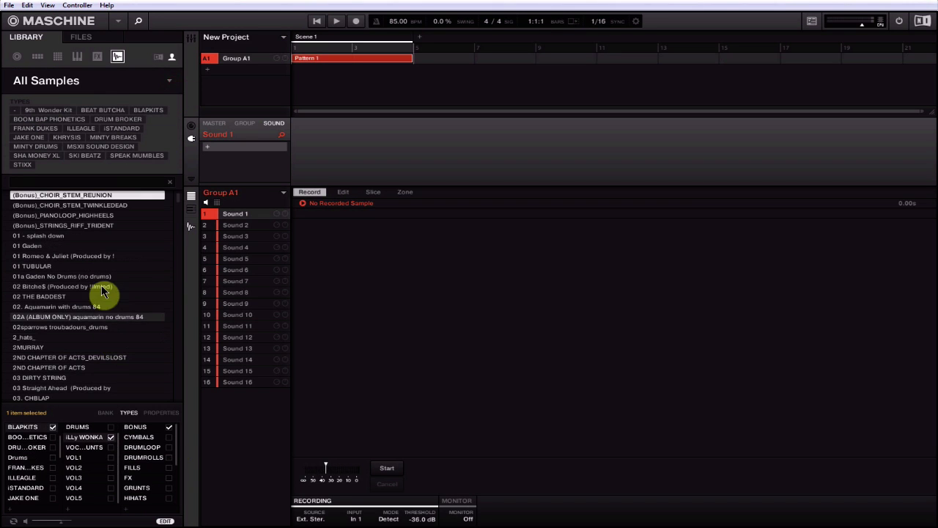
pyautogui.click(59, 84)
pyautogui.scroll(-5, 92, 300)
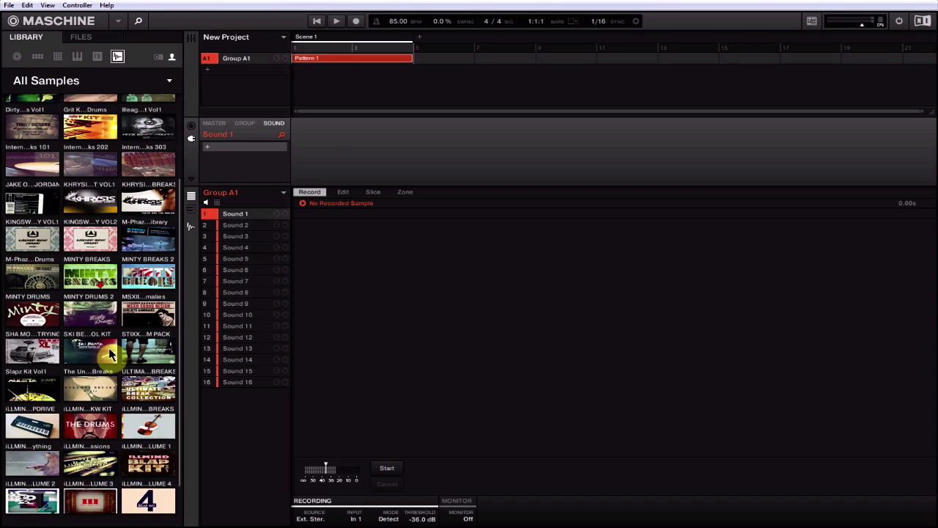
pyautogui.click(92, 337)
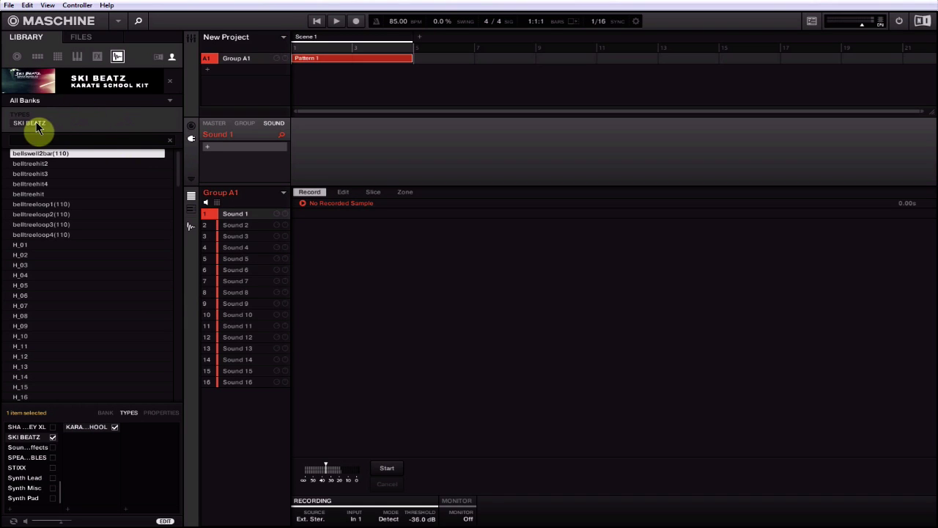
pyautogui.click(174, 106)
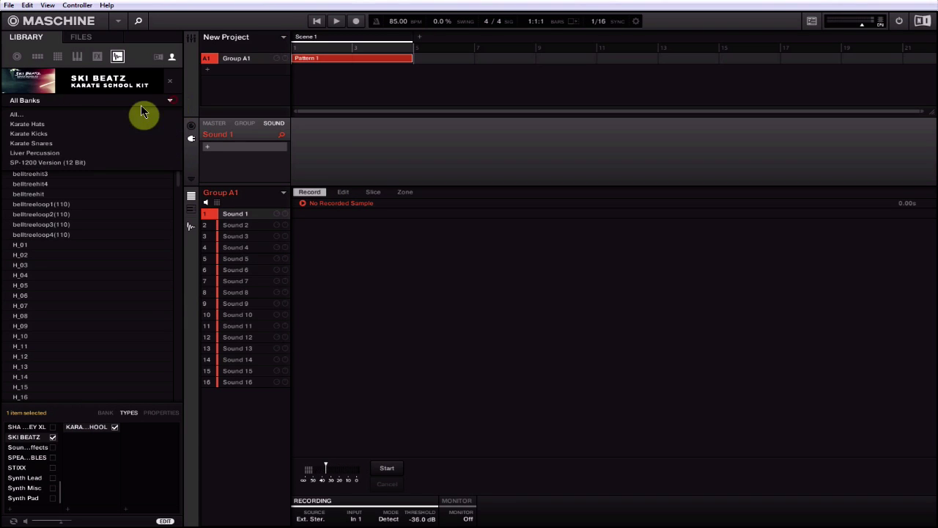
pyautogui.click(32, 135)
pyautogui.click(34, 153)
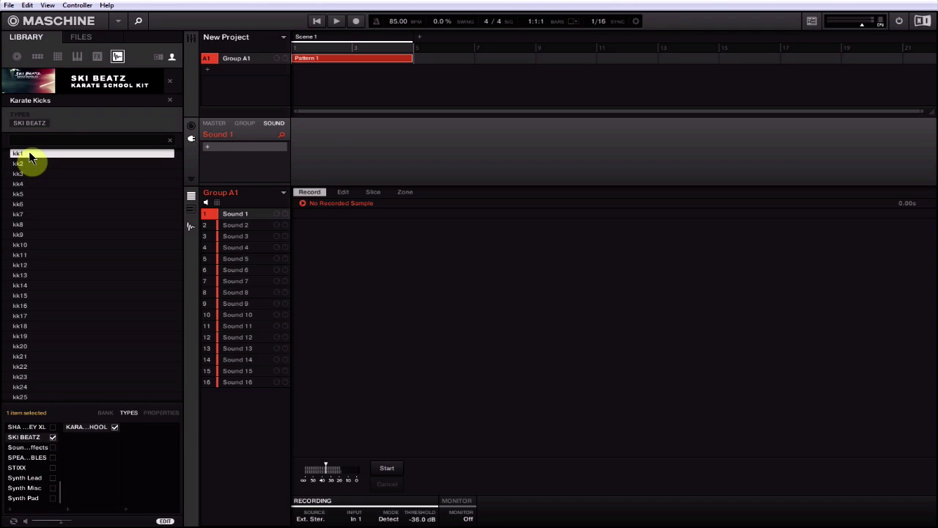
pyautogui.hotkey('ctrl', 'a')
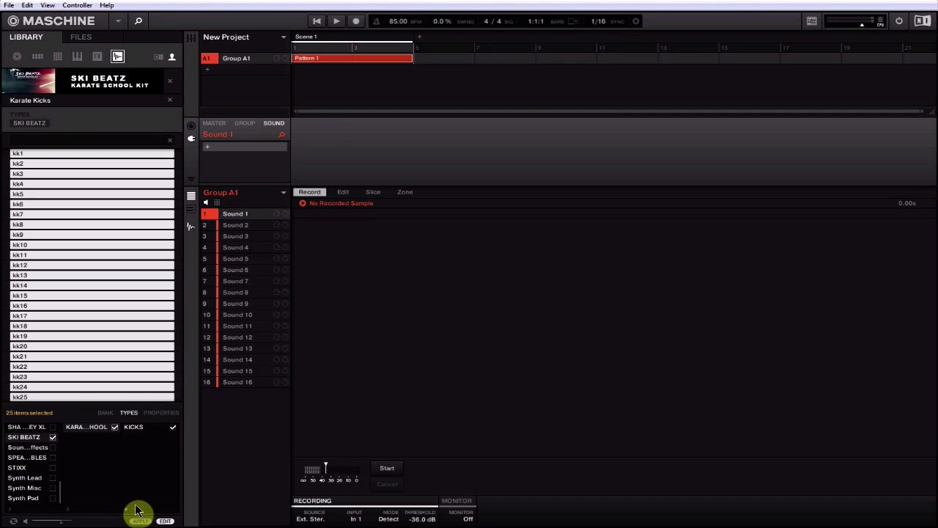
pyautogui.click(141, 521)
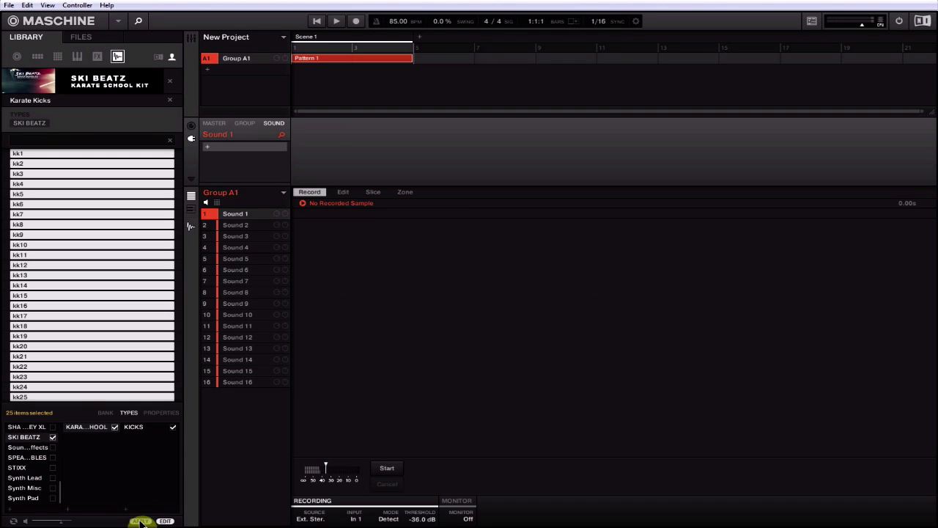
# Step: Filter the library by SKI BEATZ, KARATE SCHOOL and KICKS to list the tagged kicks
pyautogui.click(170, 104)
pyautogui.click(39, 125)
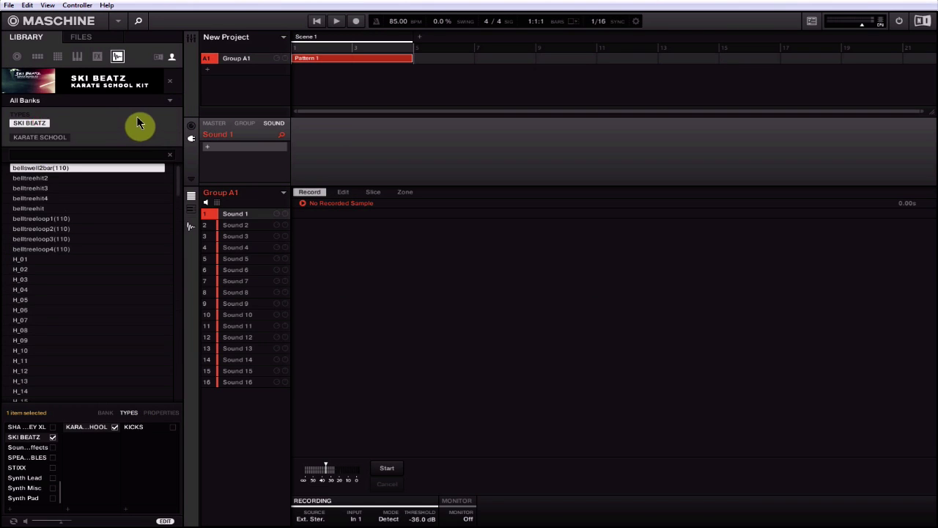
pyautogui.click(56, 138)
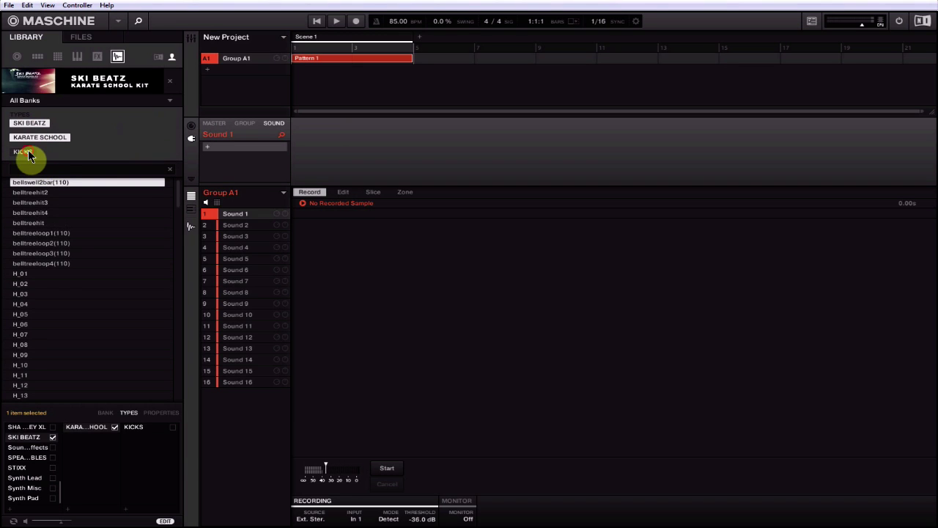
pyautogui.click(27, 154)
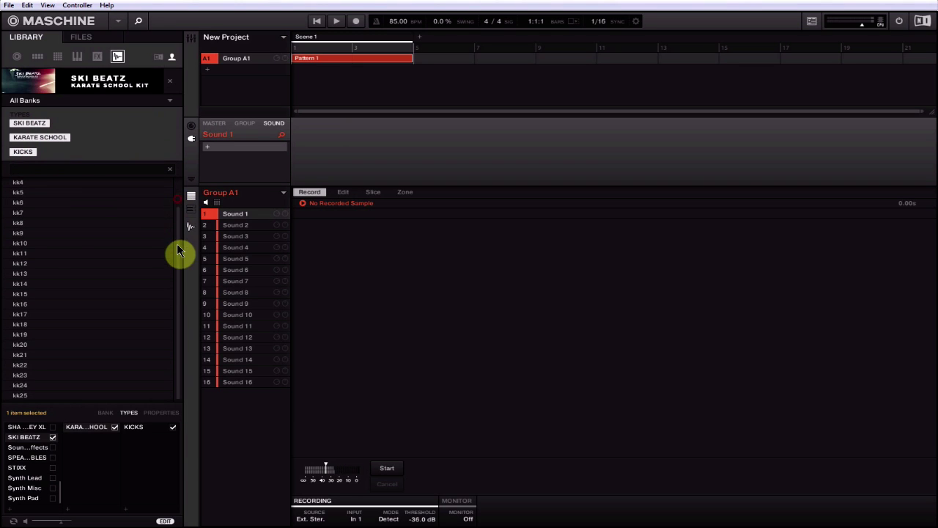
# Step: Switch to the Karate Snares bank, select every snare sample and apply the type change
pyautogui.click(170, 102)
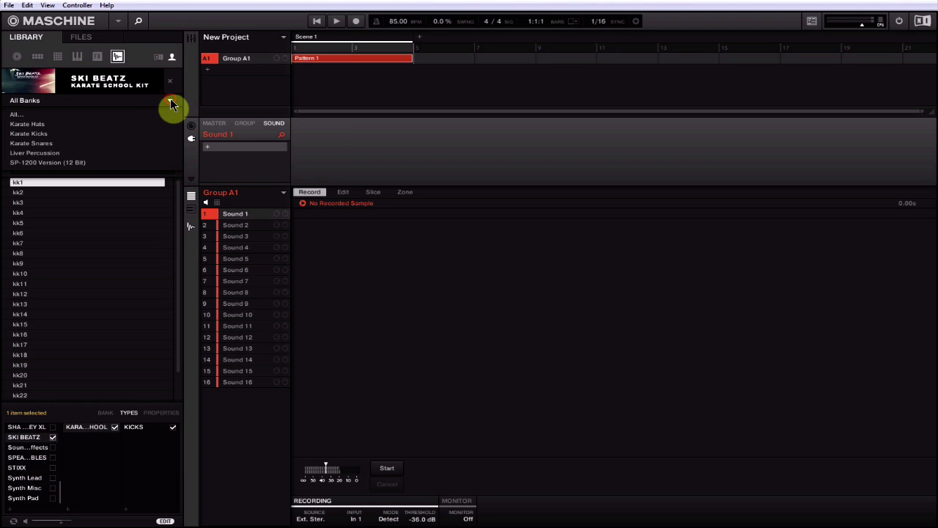
pyautogui.click(40, 143)
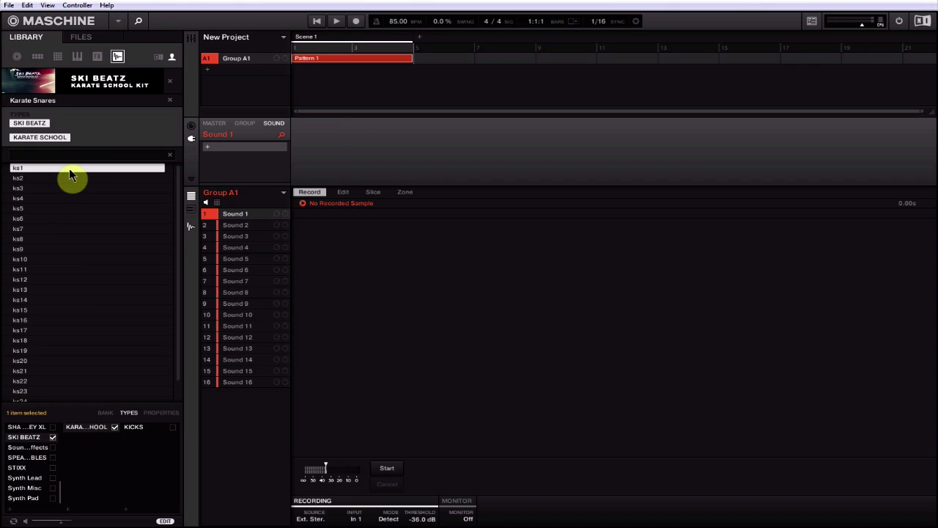
pyautogui.hotkey('ctrl', 'a')
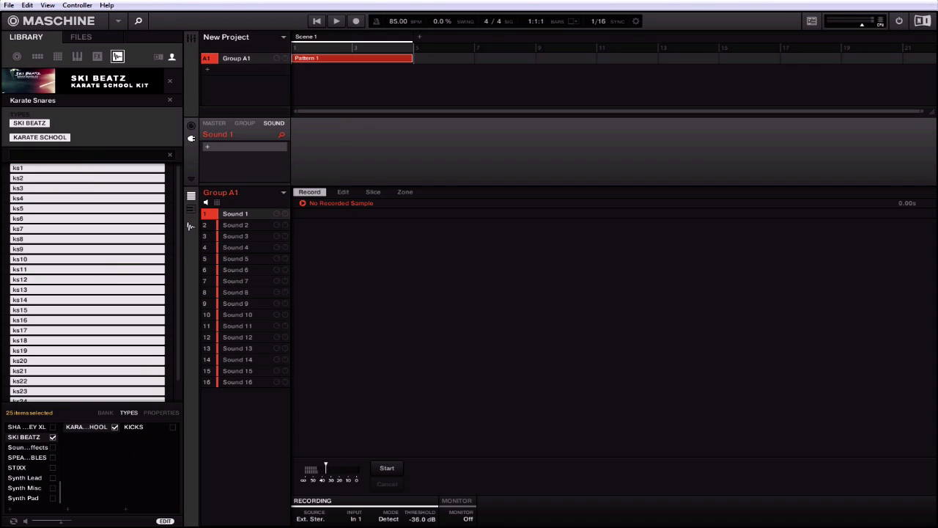
pyautogui.click(137, 519)
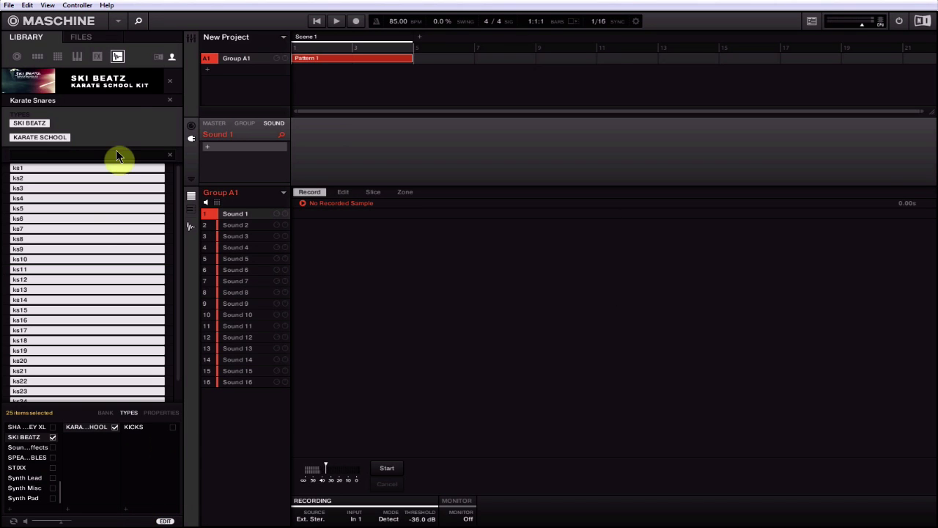
# Step: Switch to the Karate Hats bank, select all 25 hat samples and apply the HATS type
pyautogui.click(170, 101)
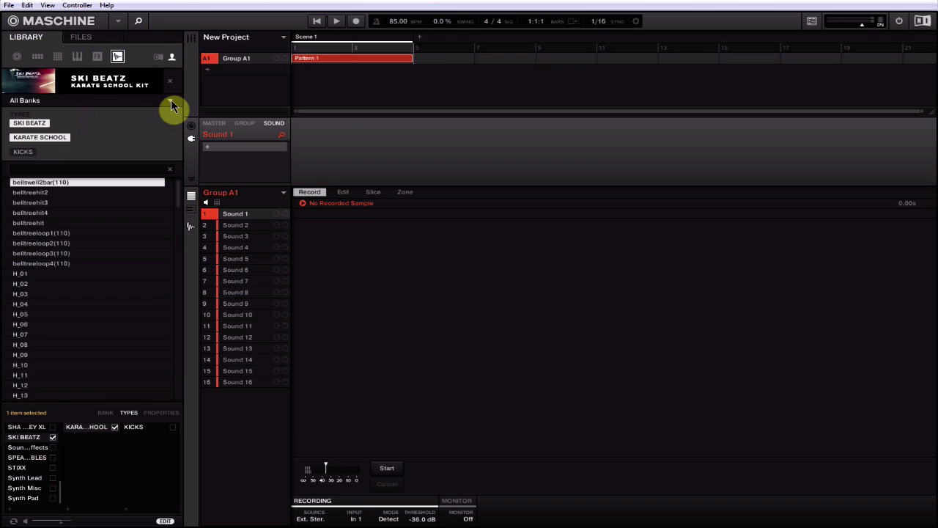
pyautogui.click(170, 101)
pyautogui.click(27, 124)
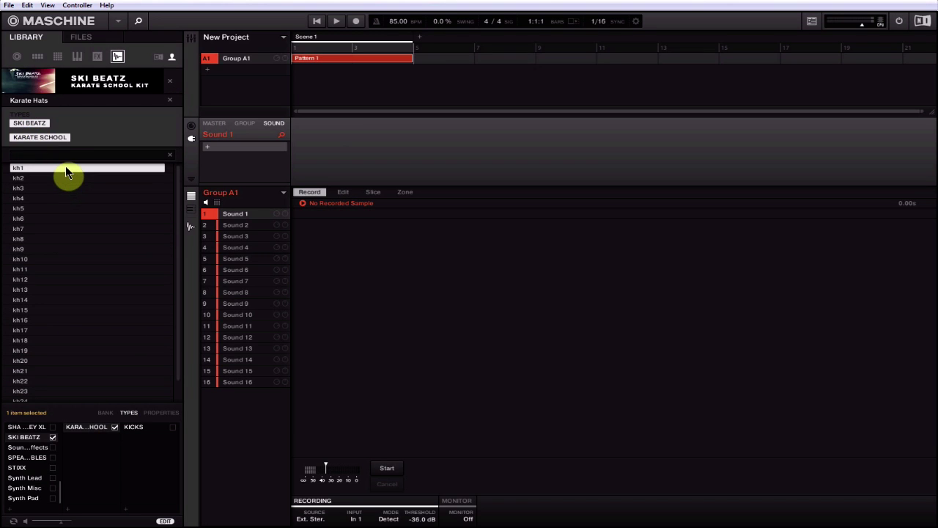
pyautogui.hotkey('ctrl', 'a')
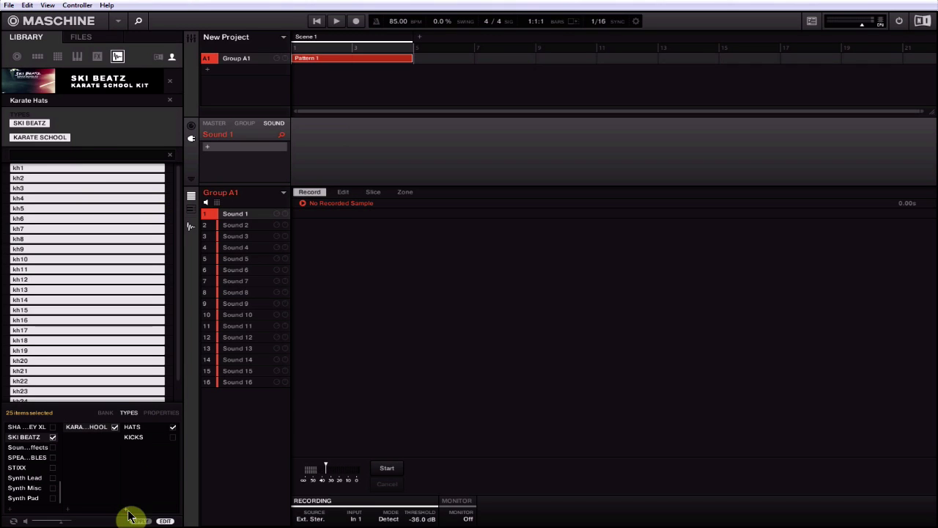
pyautogui.click(140, 521)
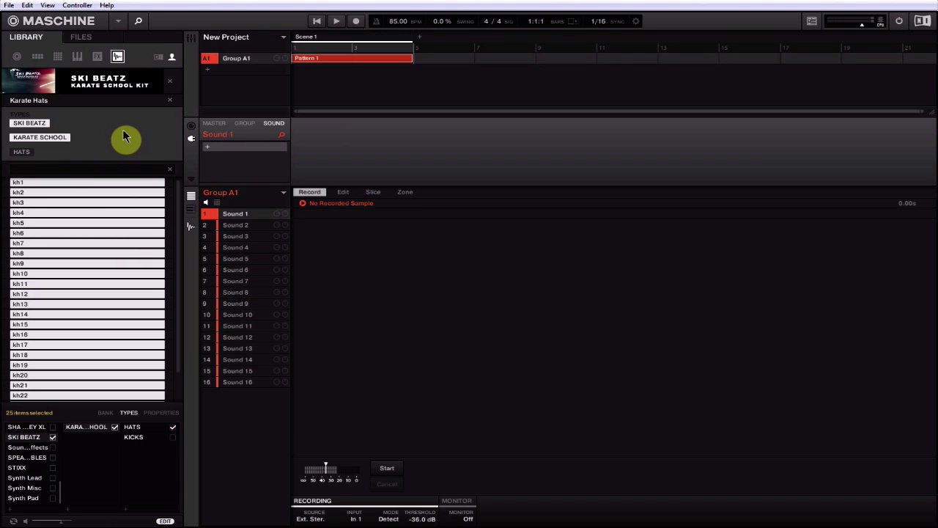
# Step: Reset the filter to SKI BEATZ > KARATE SCHOOL with All Banks and browse the sample list
pyautogui.click(60, 137)
pyautogui.click(168, 102)
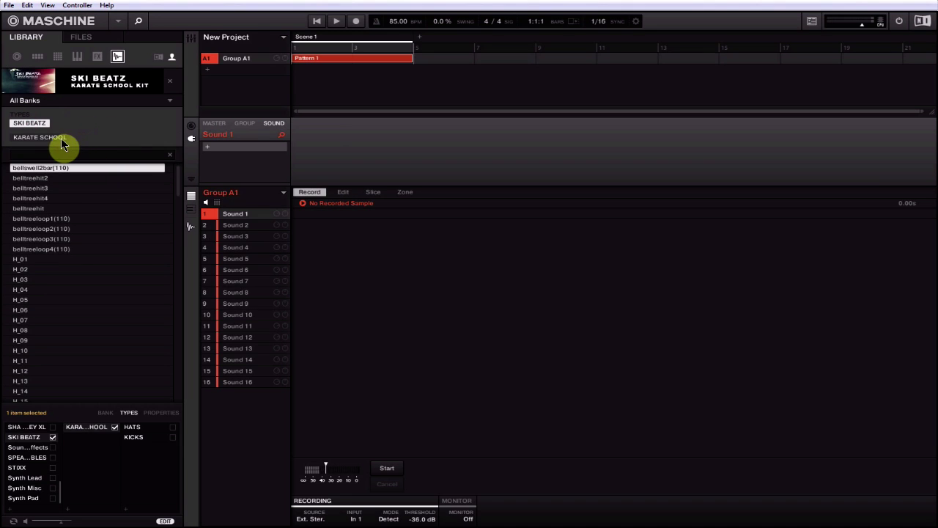
pyautogui.click(63, 139)
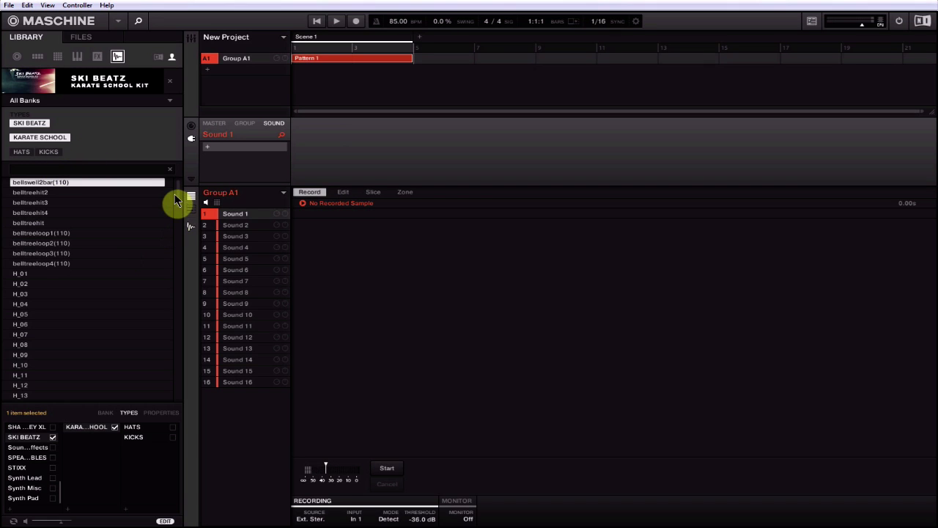
pyautogui.scroll(-3, 184, 223)
pyautogui.scroll(3, 180, 205)
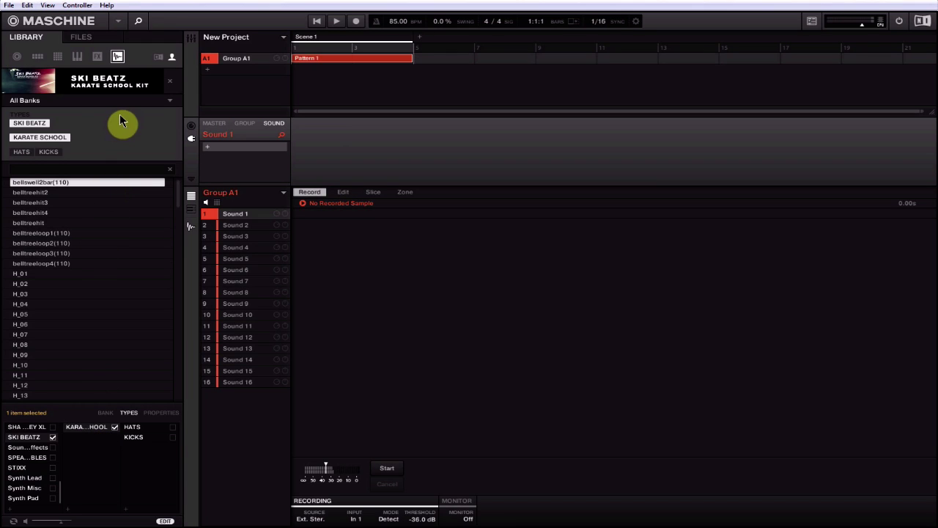
# Step: Show the Karate Snares bank, give ks1 a new SNARES type, and toggle the SNARES filter on and off
pyautogui.click(171, 101)
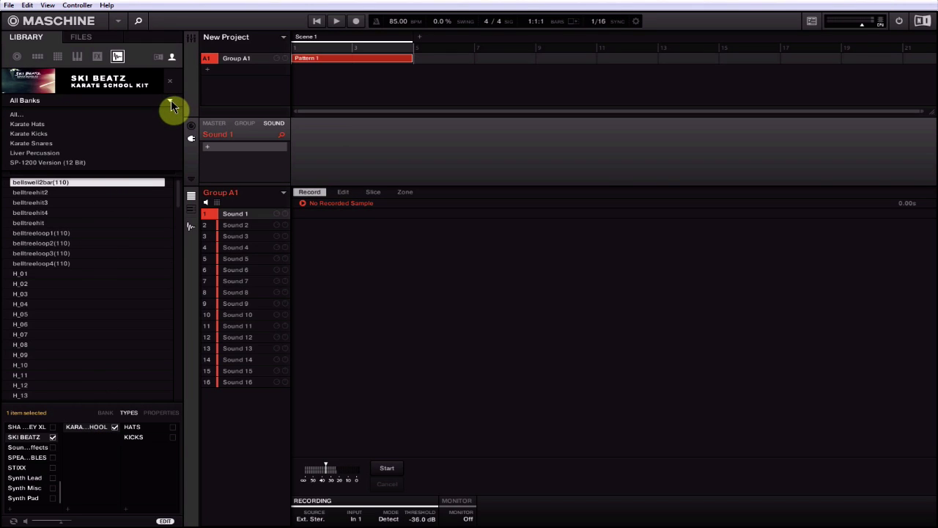
pyautogui.click(31, 144)
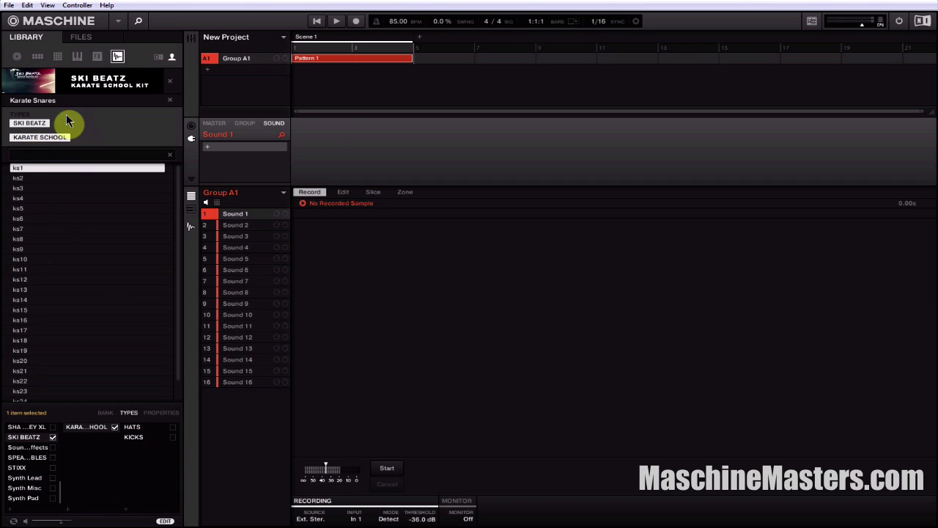
pyautogui.click(17, 170)
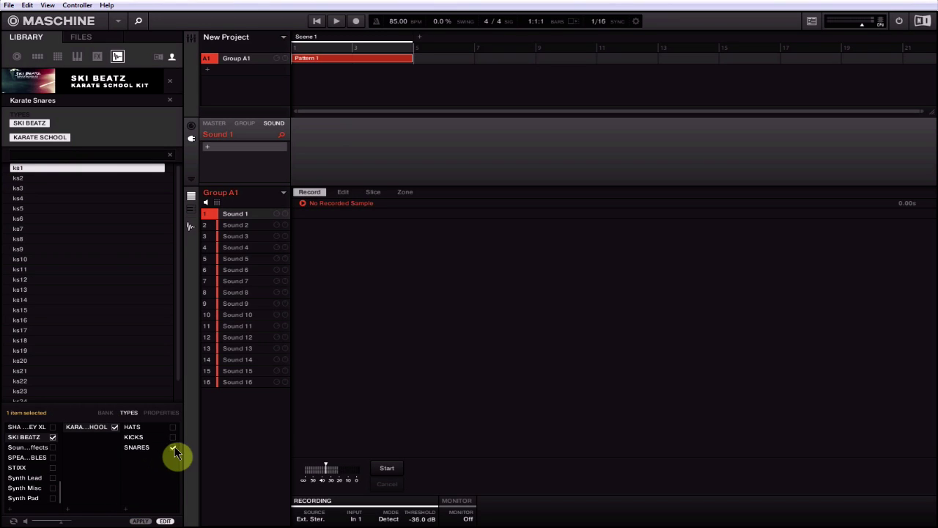
pyautogui.click(140, 522)
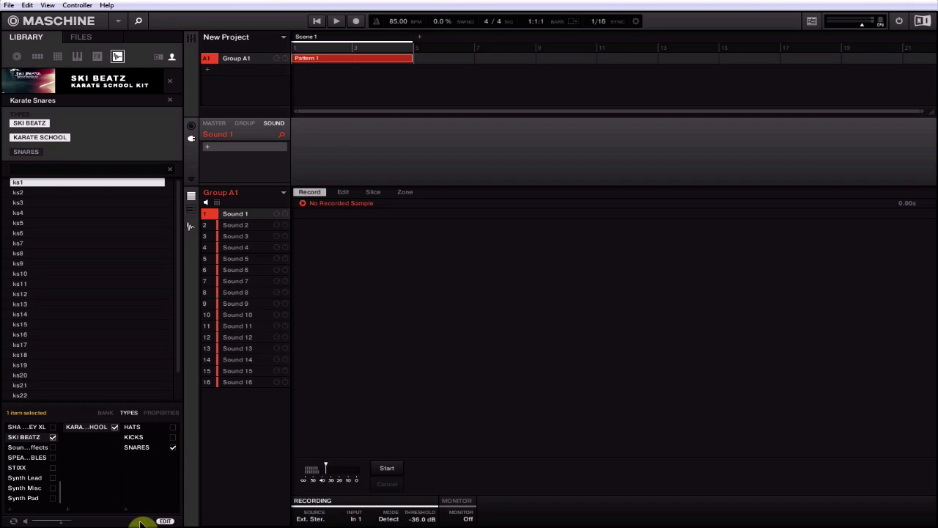
pyautogui.click(31, 154)
pyautogui.click(29, 152)
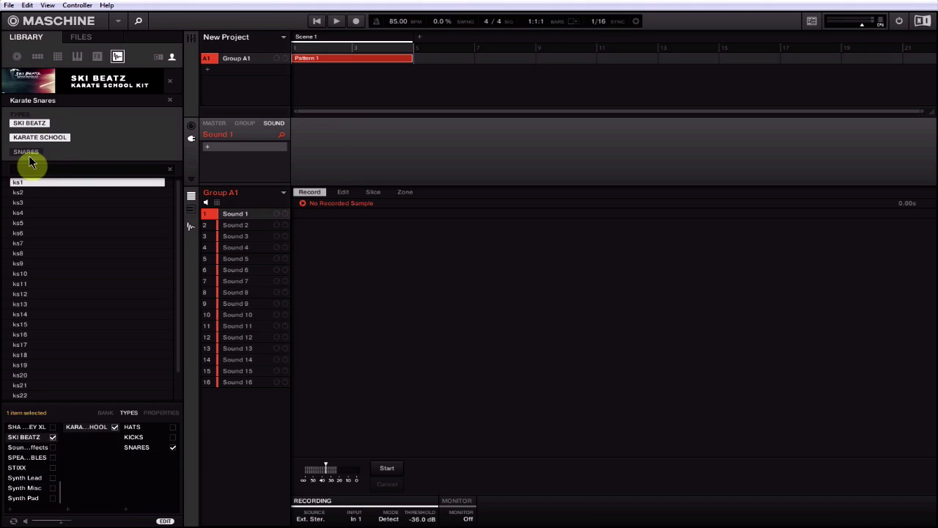
# Step: List the Karate Snares bank without SNARES or KARATE SCHOOL filters and apply SNARES to ks1–ks25
pyautogui.click(172, 101)
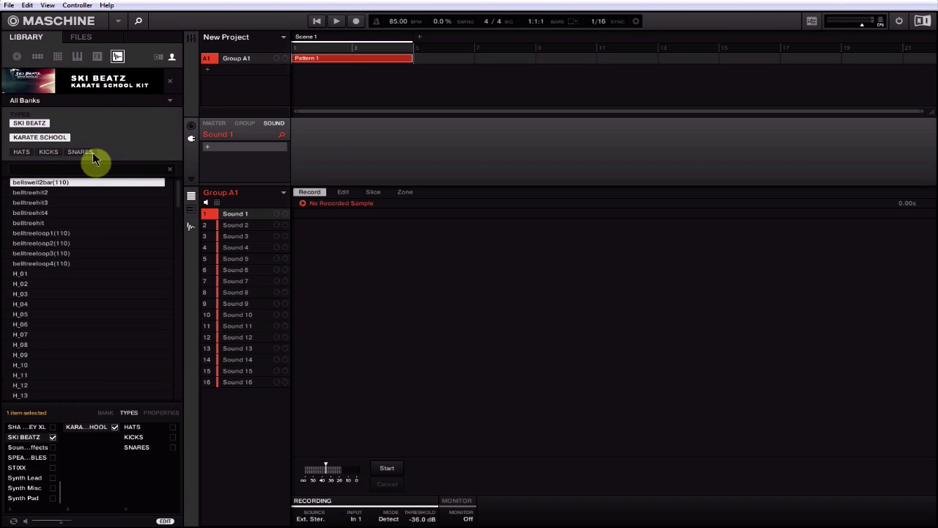
pyautogui.click(81, 151)
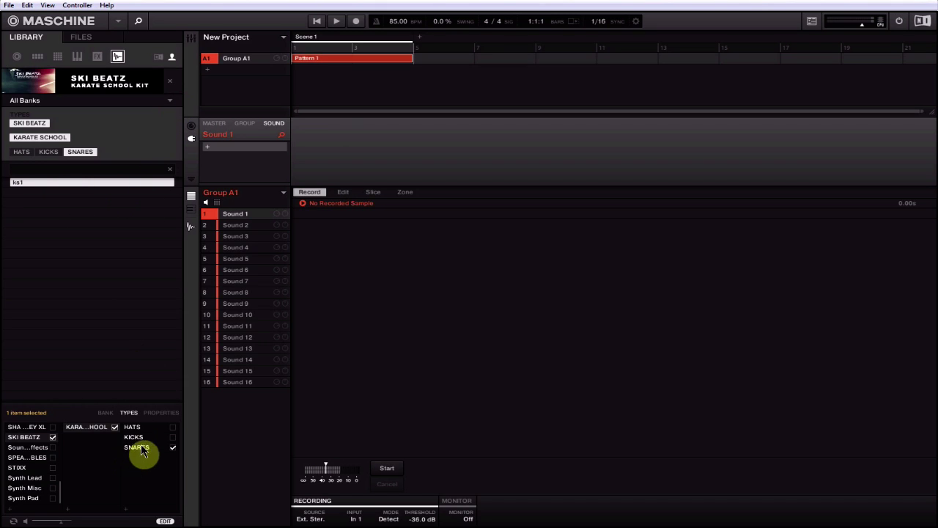
pyautogui.click(170, 106)
pyautogui.click(43, 144)
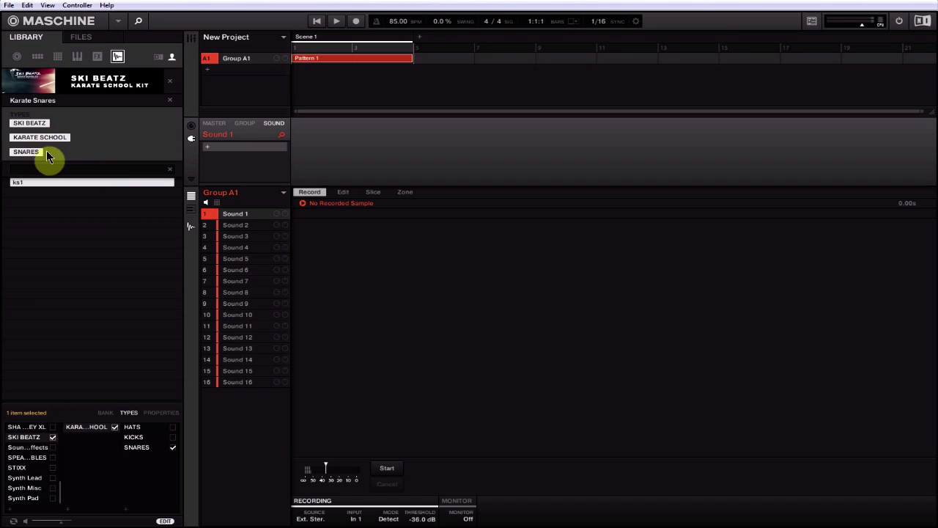
pyautogui.click(41, 152)
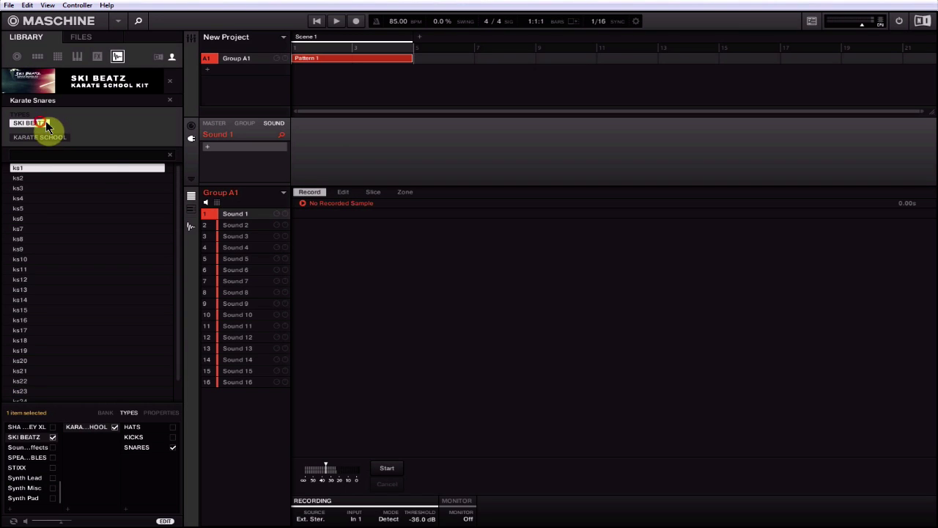
pyautogui.click(46, 128)
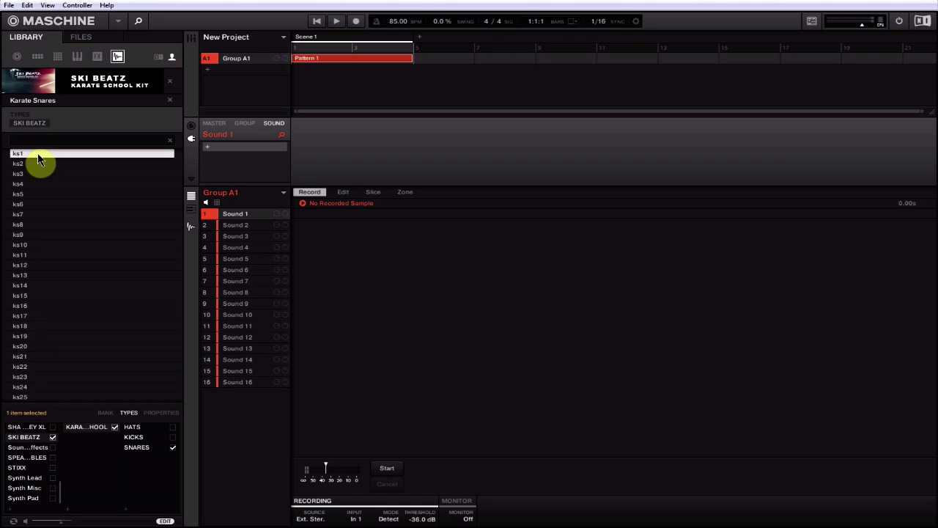
pyautogui.hotkey('ctrl', 'a')
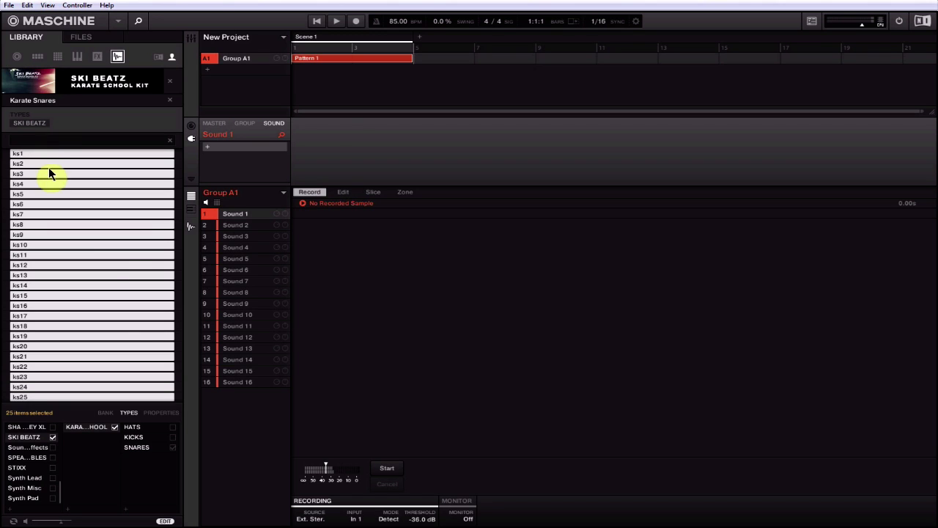
pyautogui.click(173, 448)
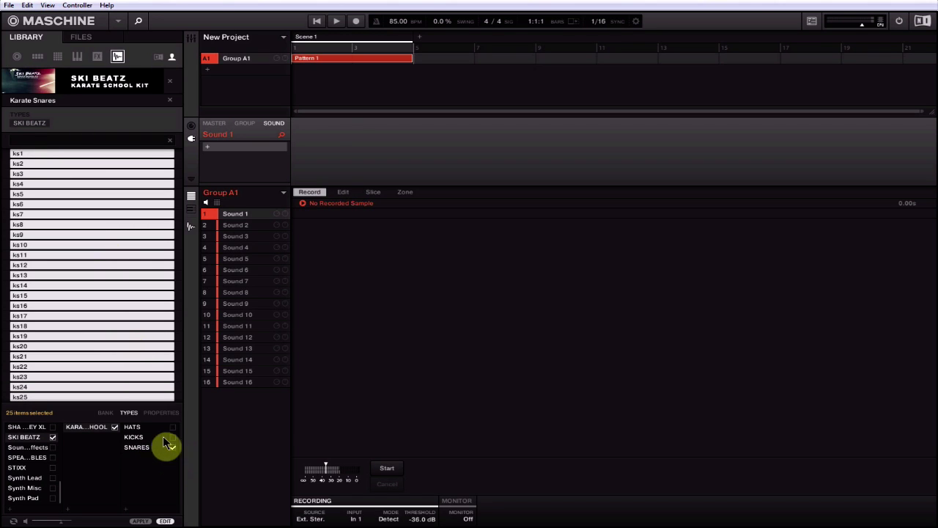
pyautogui.click(140, 521)
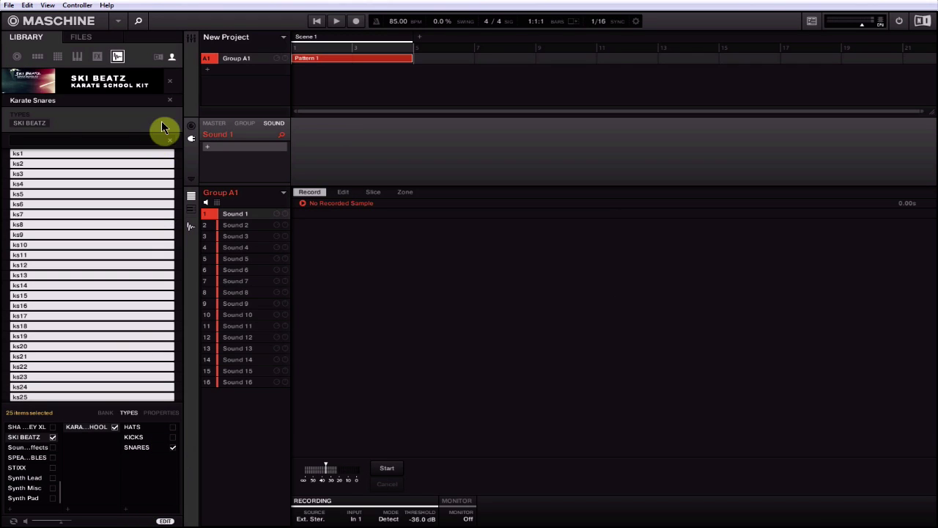
# Step: Clear the Karate Snares bank filter and filter by the Ski Beatz, Karate School and SNARES tags
pyautogui.click(170, 100)
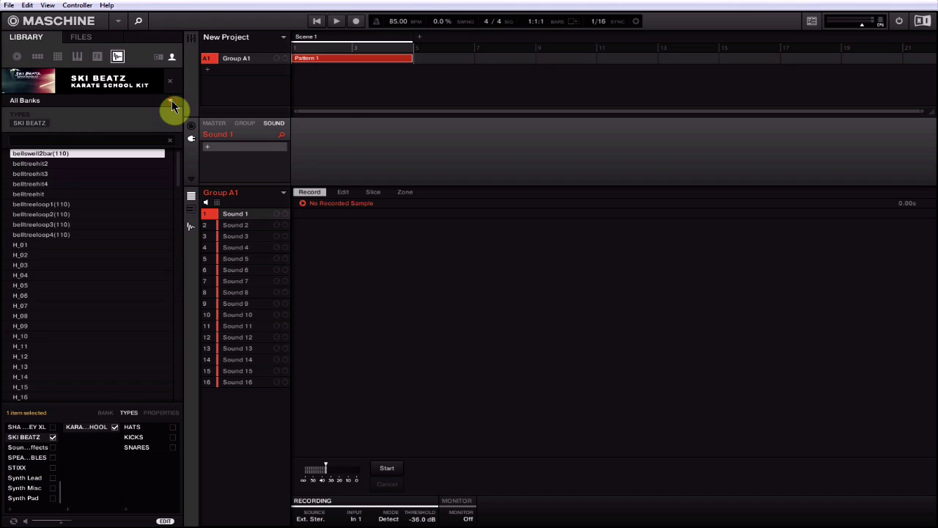
pyautogui.click(29, 123)
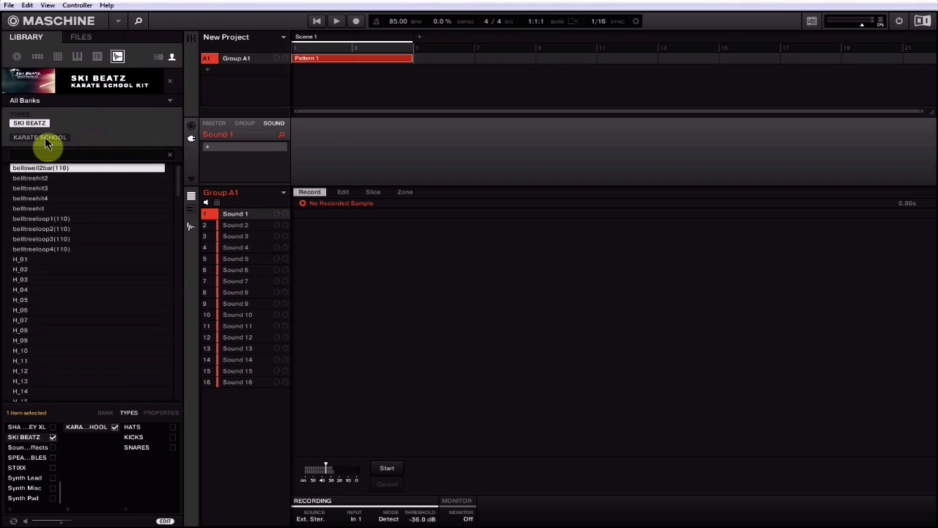
pyautogui.click(45, 139)
pyautogui.click(90, 153)
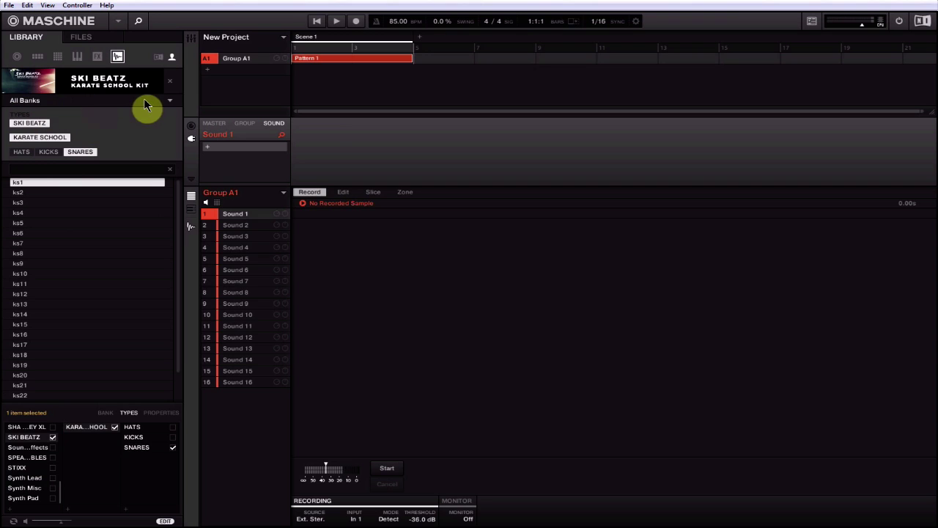
# Step: Leave the Karate School kit and show the ILLMIND Blapkit Vol6 DRUMS samples
pyautogui.click(169, 82)
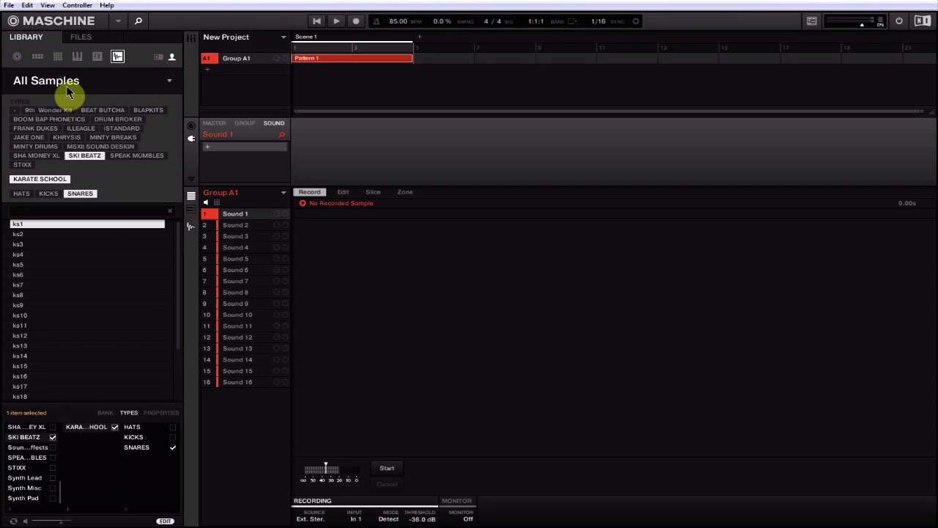
pyautogui.scroll(-1, 70, 290)
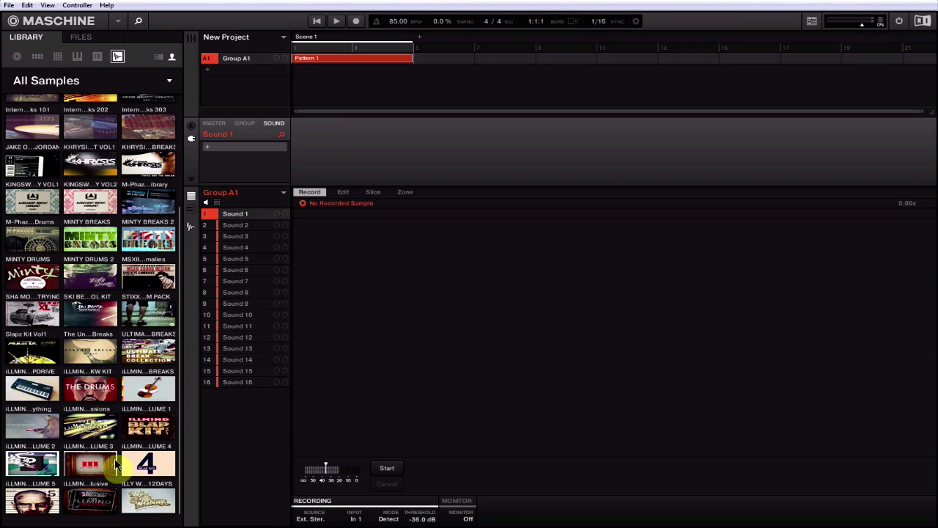
pyautogui.click(29, 505)
pyautogui.click(74, 125)
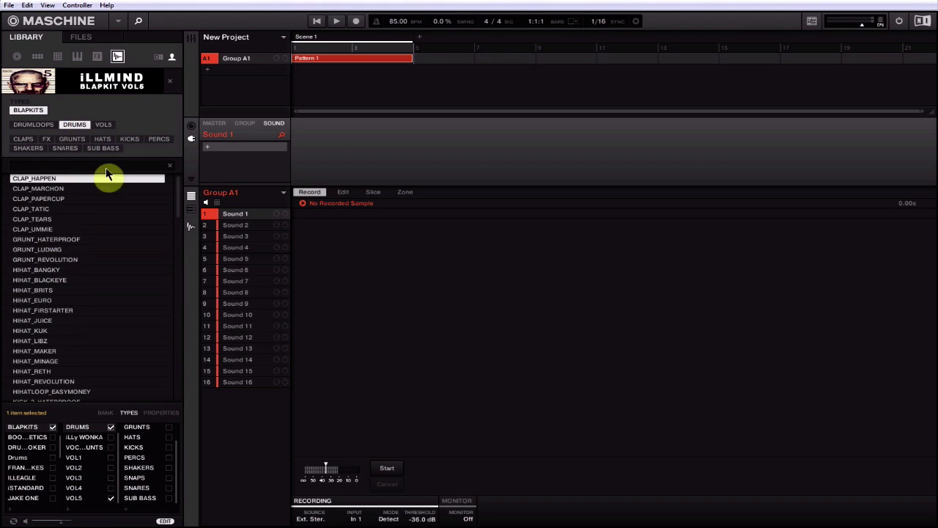
# Step: Try the SUB BASS, SNARES, SHAKERS and PERCS type filters, finishing on KICKS
pyautogui.click(111, 150)
pyautogui.click(67, 149)
pyautogui.click(29, 148)
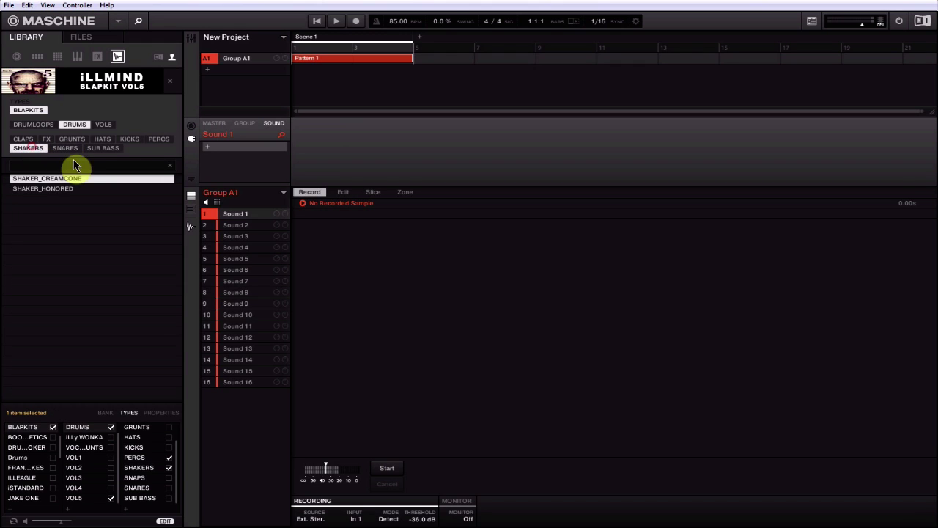
pyautogui.click(158, 140)
pyautogui.click(128, 141)
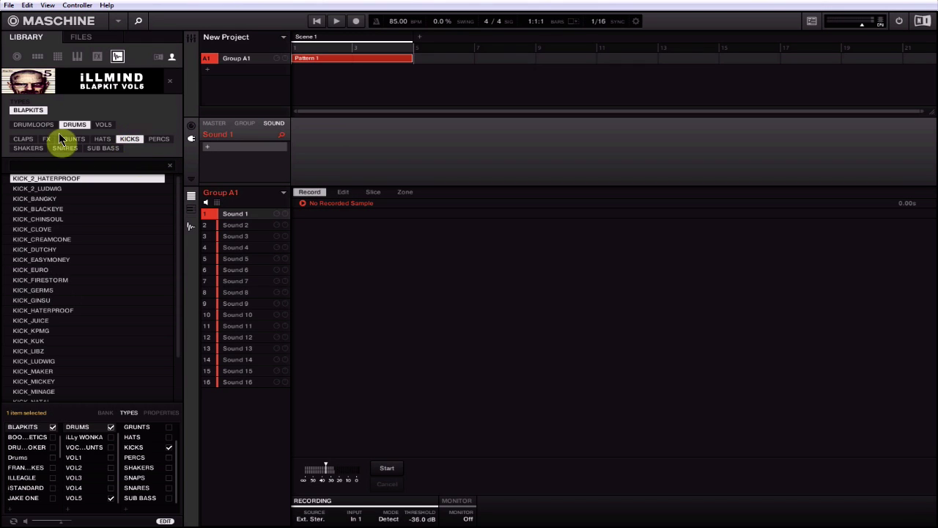